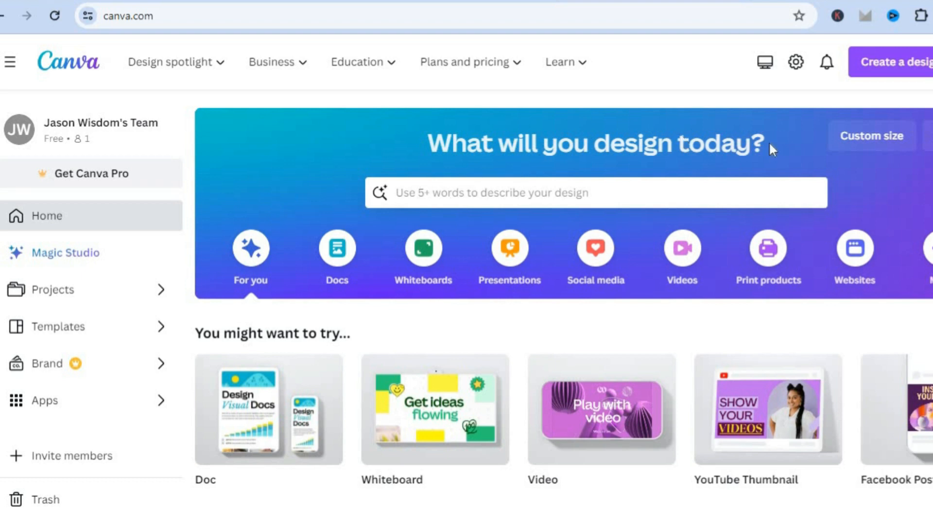
Create a new blank design using the Poster (Landscape - 48 x 36 in) format
left_click(899, 72)
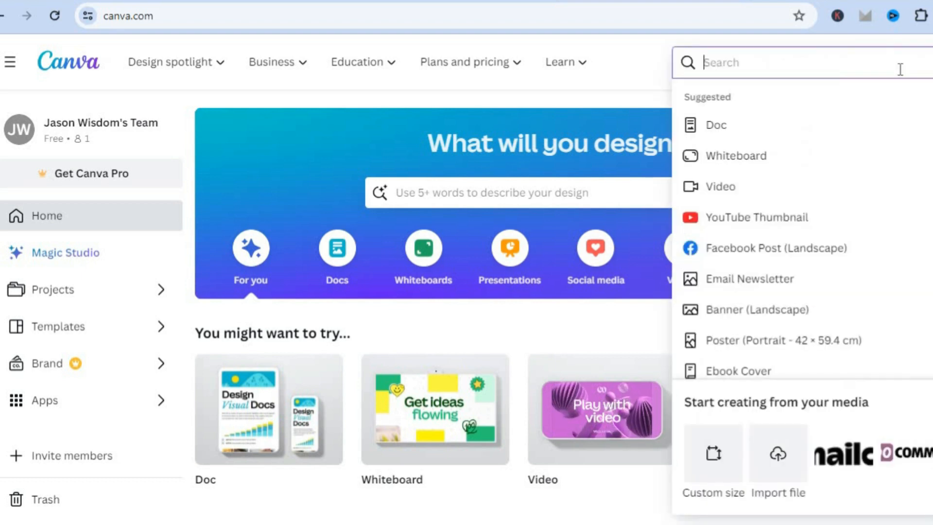
type("P")
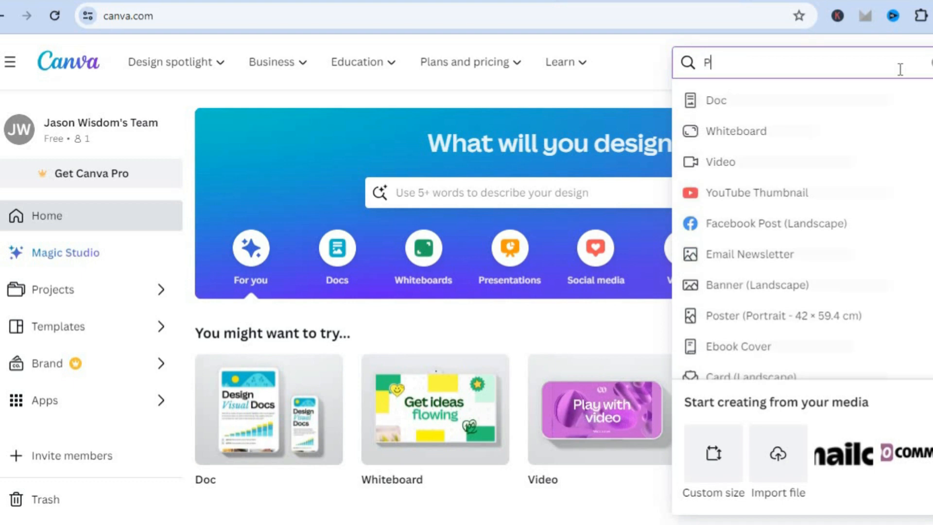
type("OSTER")
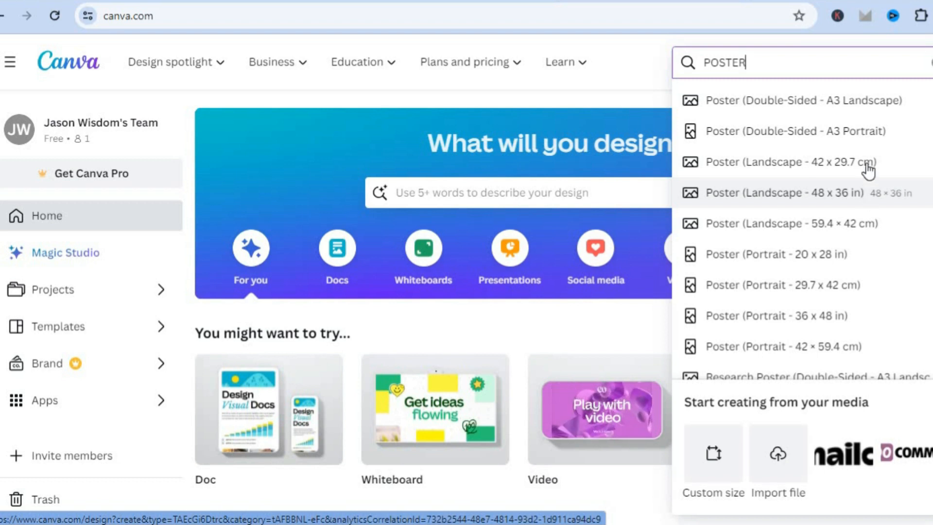
left_click(877, 194)
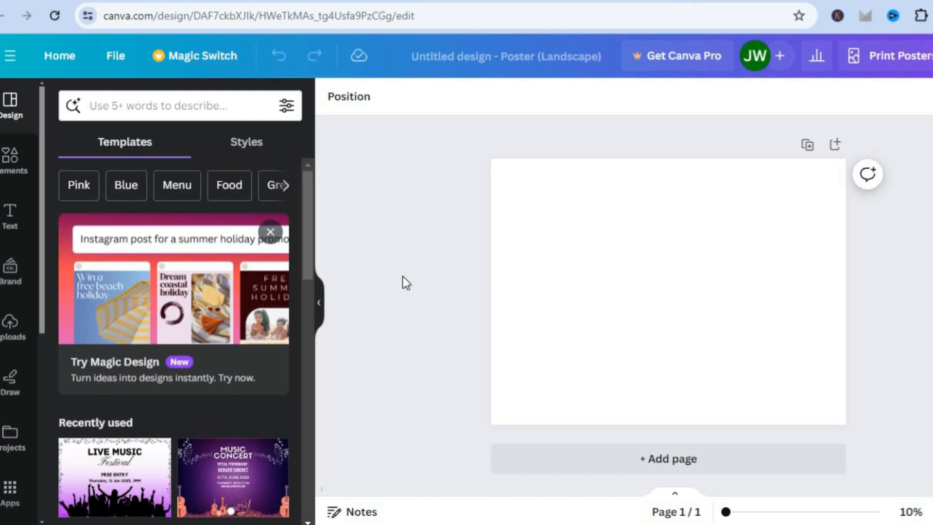
Set the poster page's background to the light green-to-blue gradient
left_click(18, 333)
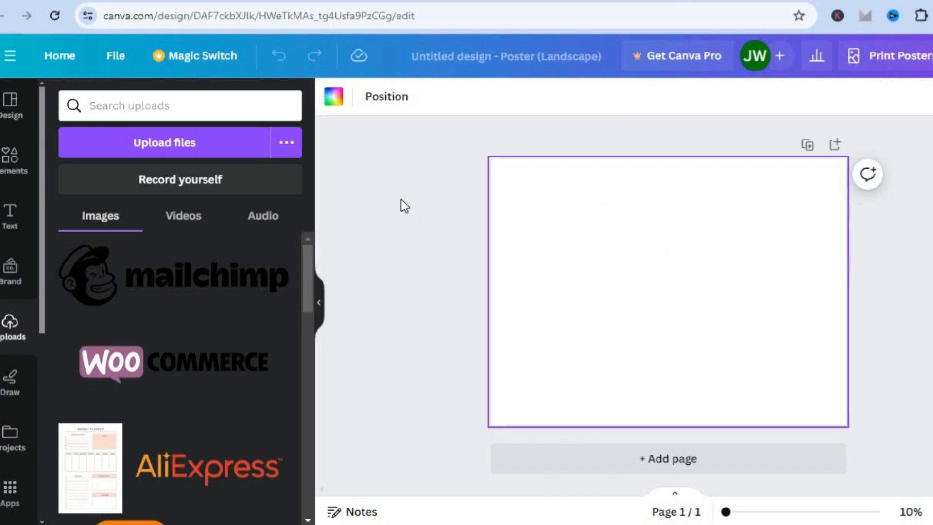
left_click(335, 102)
left_click_drag(308, 148, 306, 300)
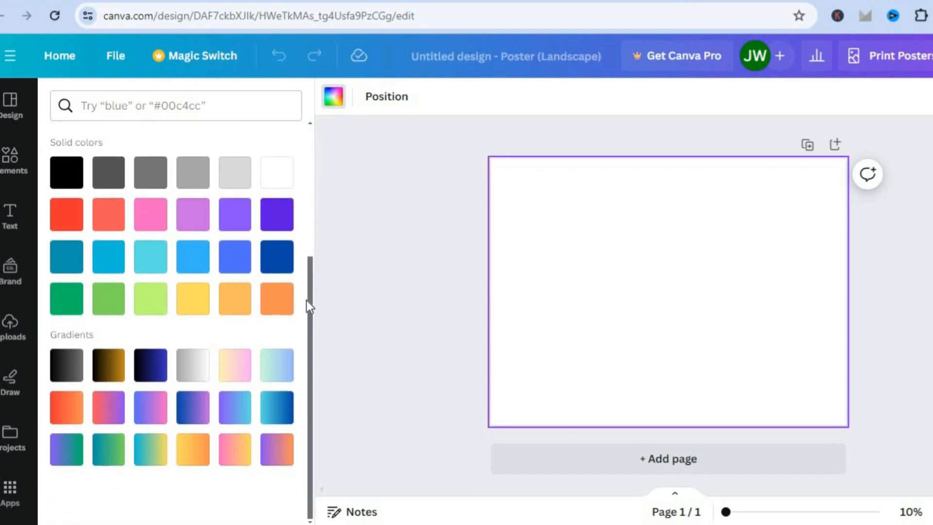
left_click(276, 374)
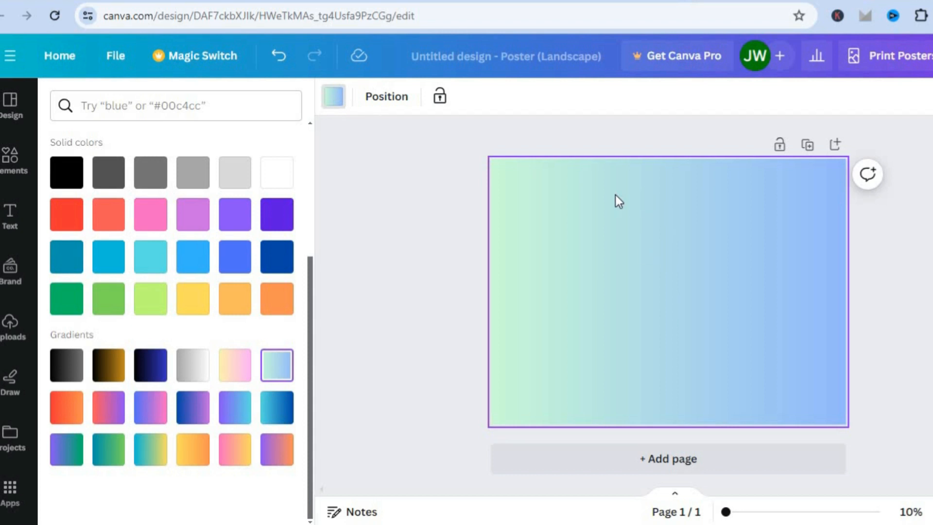
Find frame elements with the search term "frame" and place a circular frame in the poster's lower-left corner, about a third of the page wide
left_click(16, 163)
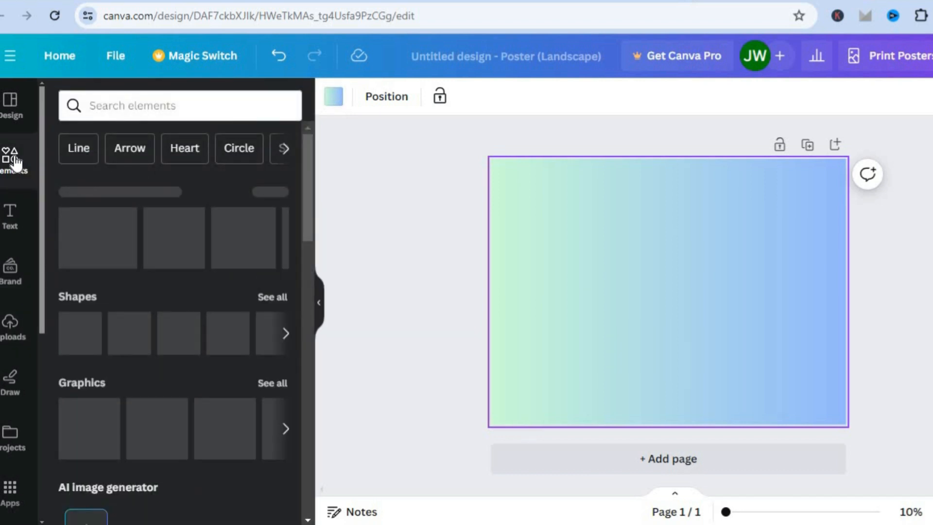
left_click(146, 106)
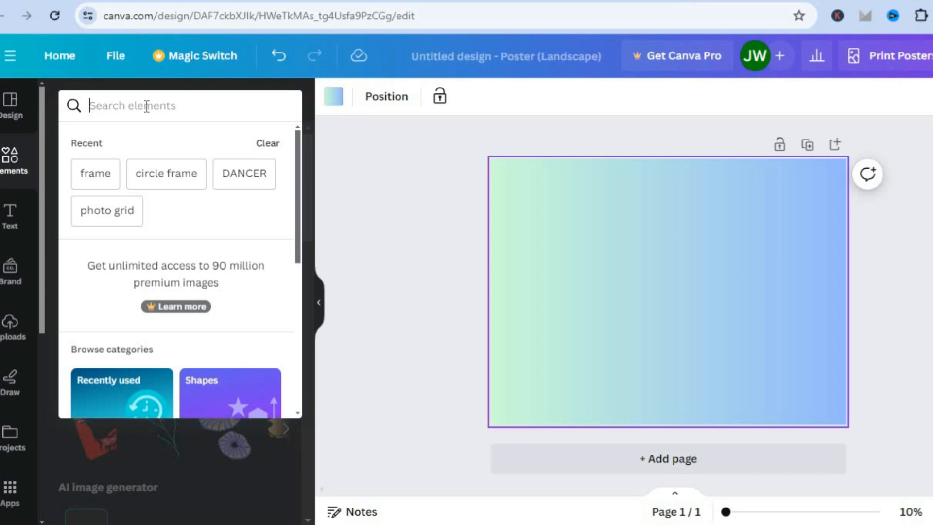
left_click(94, 176)
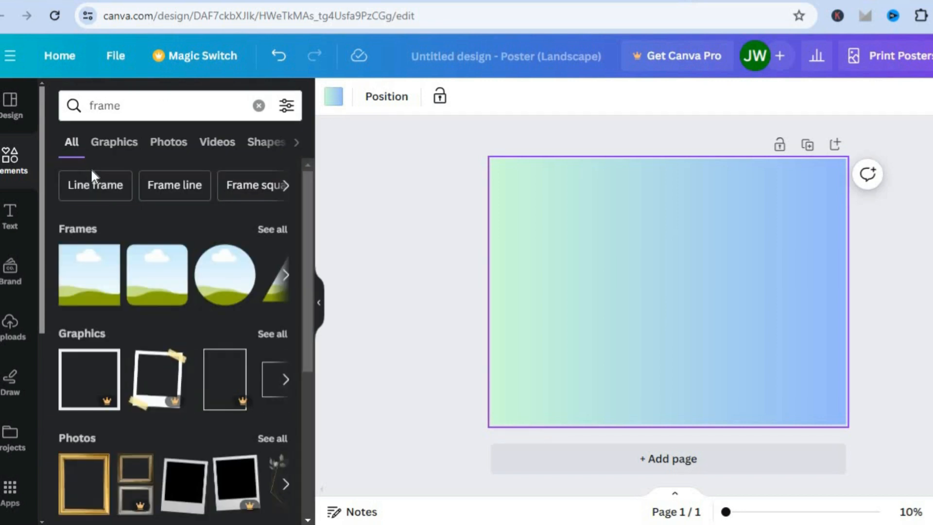
left_click(264, 232)
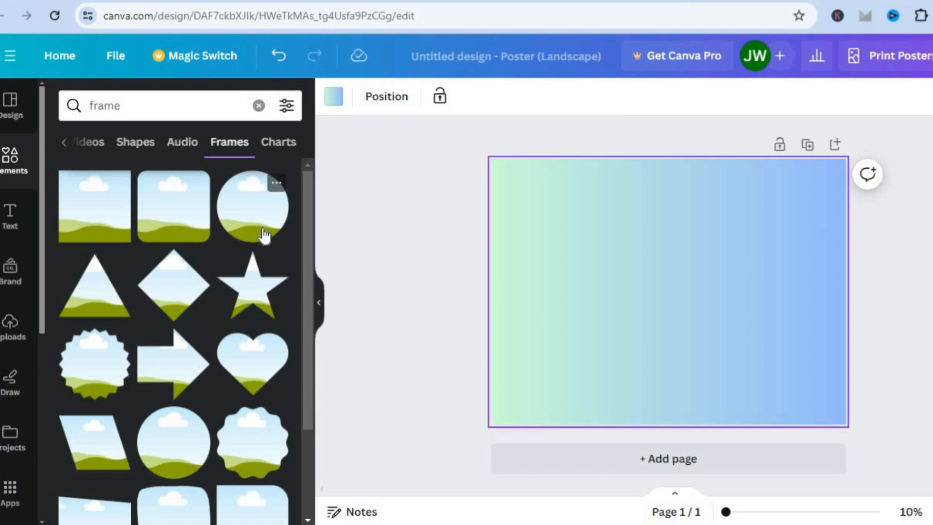
mouse_move(304, 191)
left_mouse_down()
mouse_move(306, 279)
mouse_move(310, 185)
left_mouse_up()
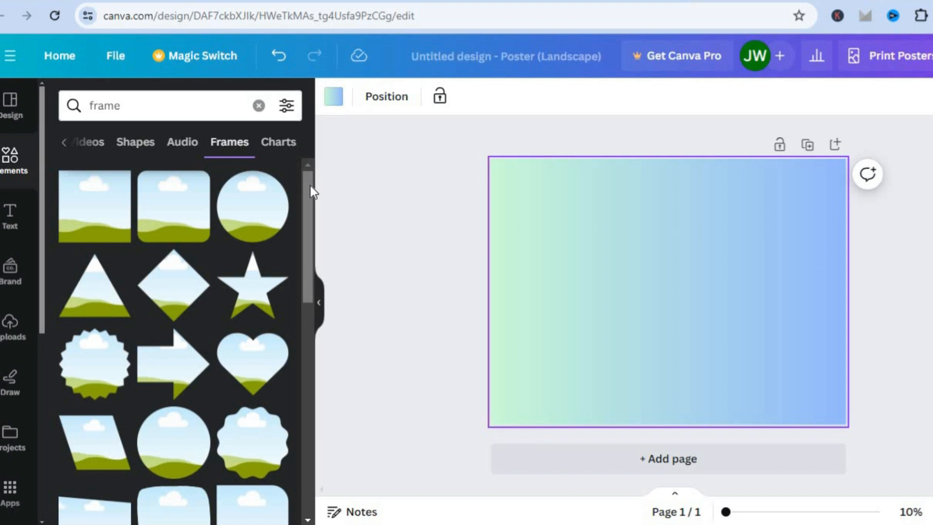
left_click_drag(508, 249, 530, 332)
left_click_drag(488, 288, 520, 297)
left_click_drag(561, 354, 555, 344)
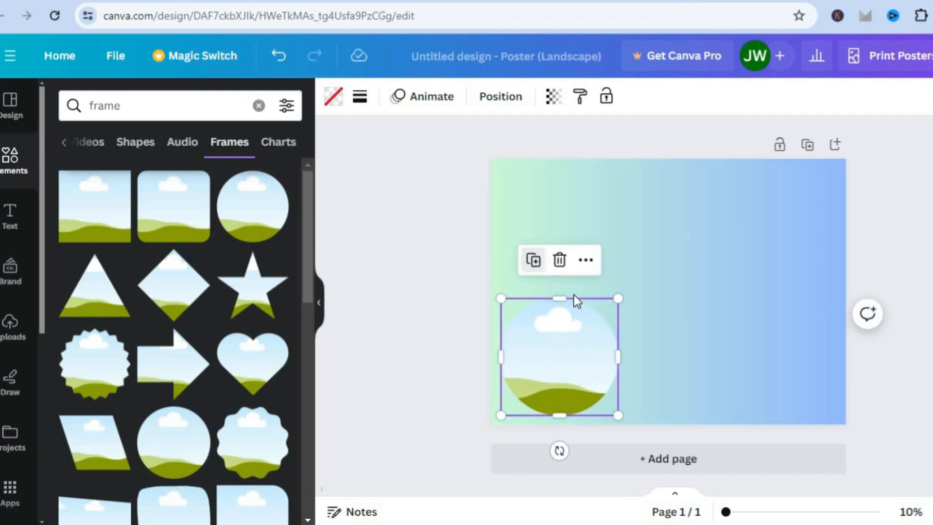
Duplicate the circular frame twice and line up the copies beside it along the poster's lower edge
left_click(533, 261)
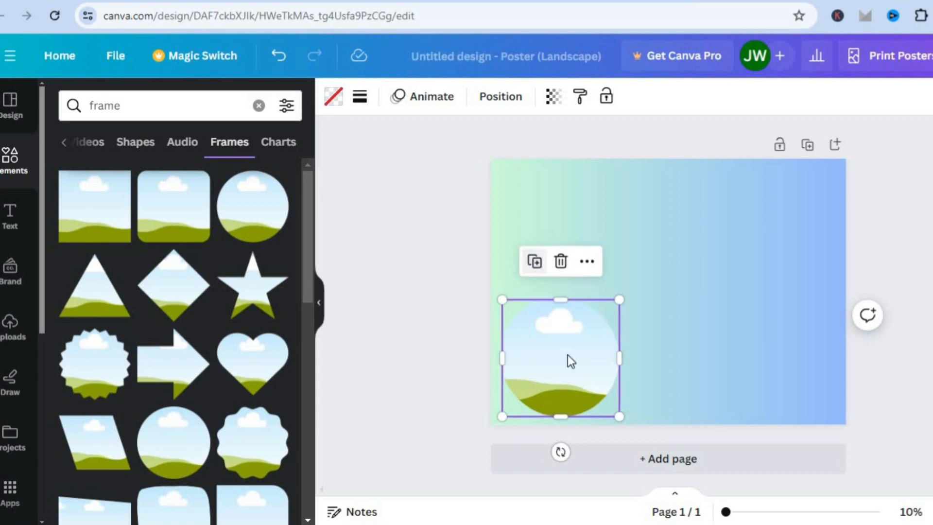
left_click_drag(570, 360, 806, 368)
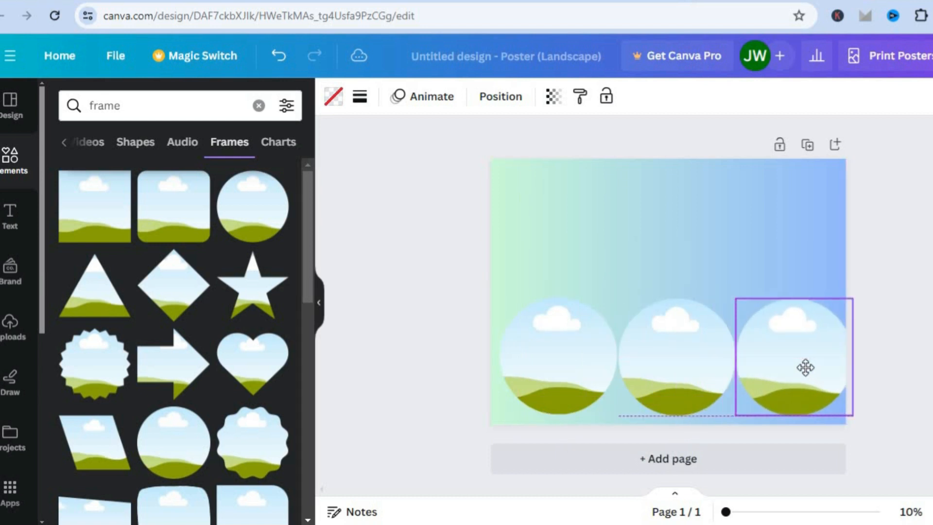
mouse_move(735, 300)
left_mouse_down()
mouse_move(742, 305)
mouse_move(735, 298)
left_mouse_up()
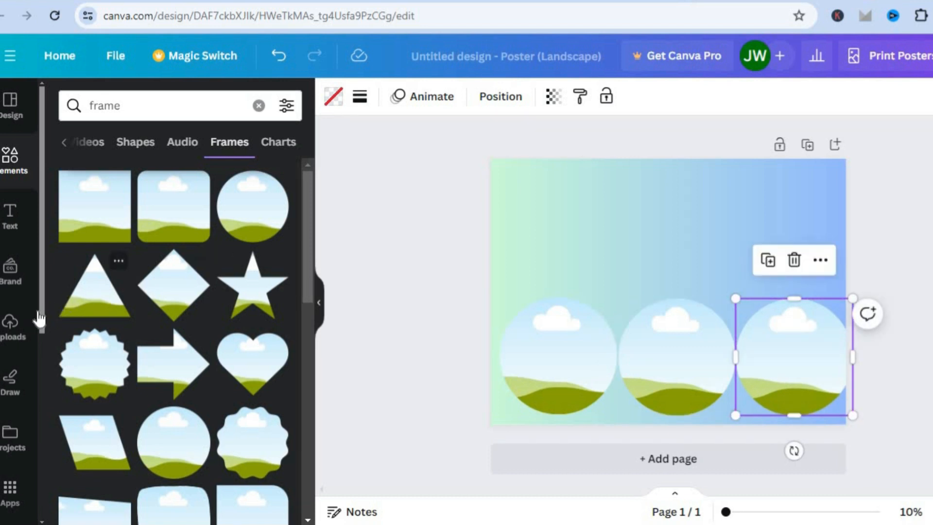
Search the elements for "WOMAN" and limit the results to photos
left_click(19, 323)
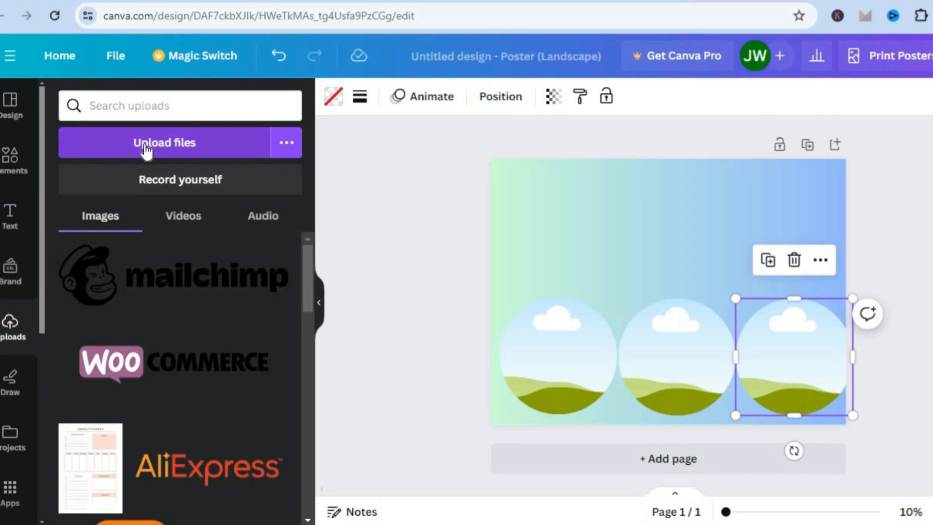
left_click(16, 165)
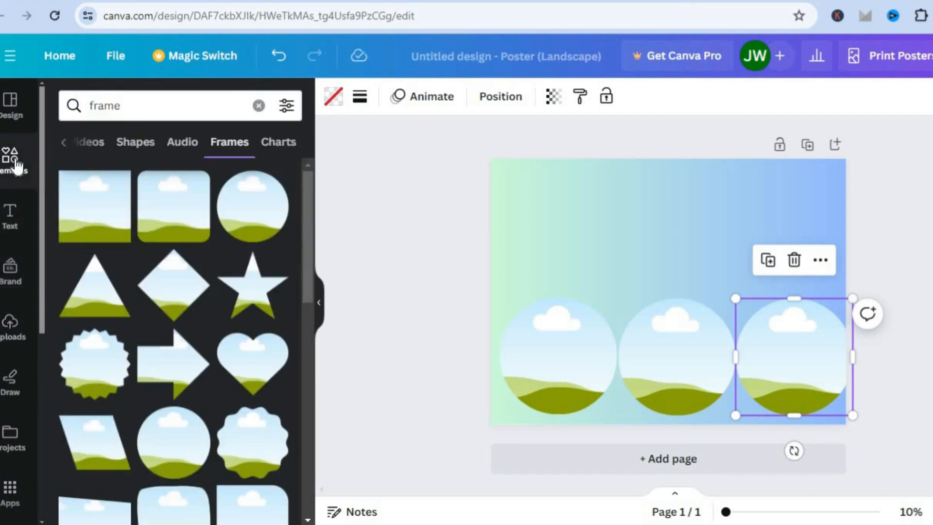
left_click(256, 110)
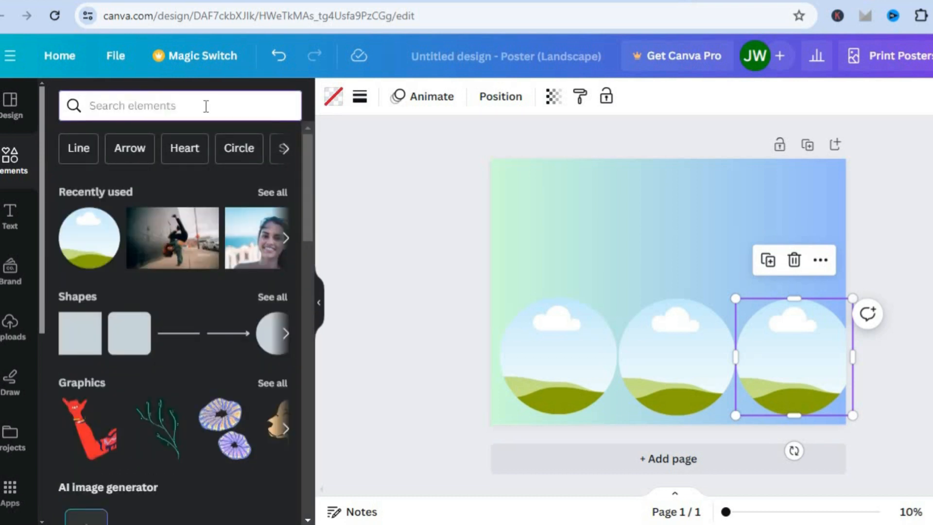
type("WOMAN")
key("Return")
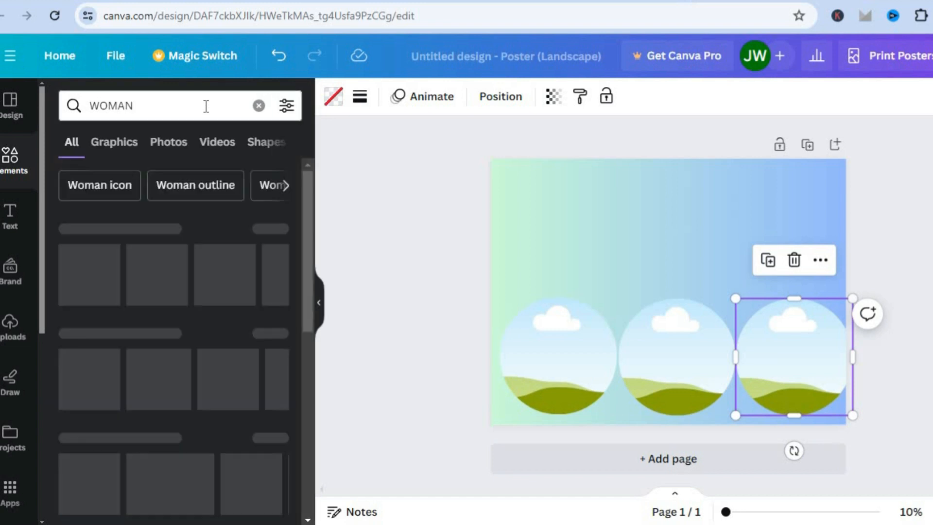
left_click(178, 153)
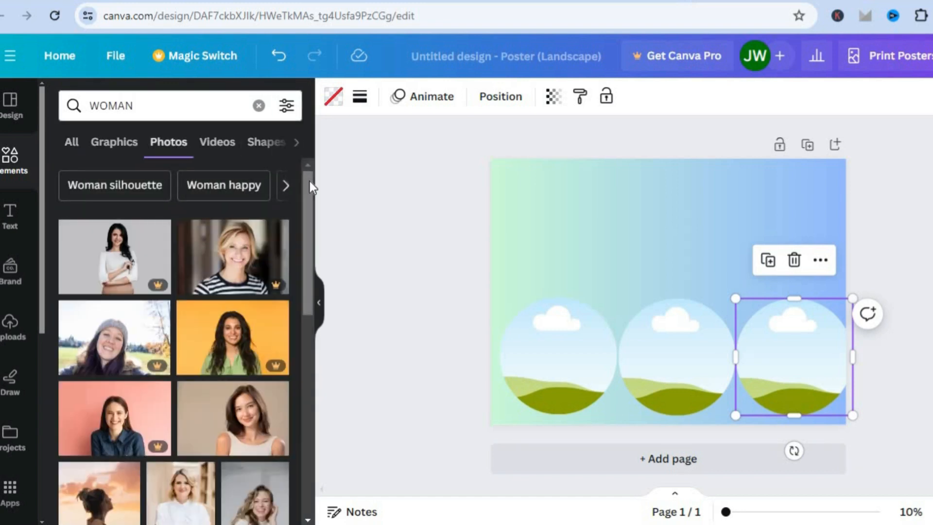
Fill the left circular frame with the photo of the woman in a white blouse and the middle one with the long-haired woman in a sweater
left_click_drag(310, 208, 307, 274)
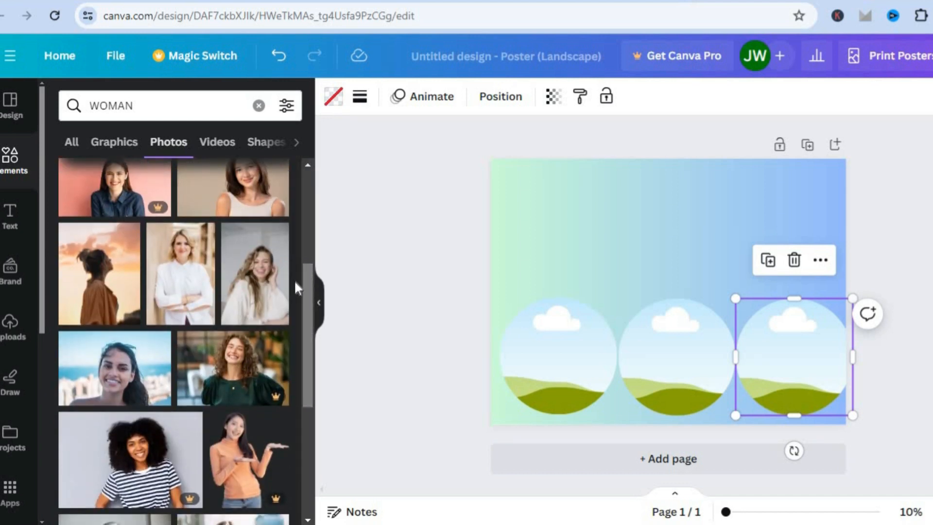
left_click_drag(258, 298, 561, 351)
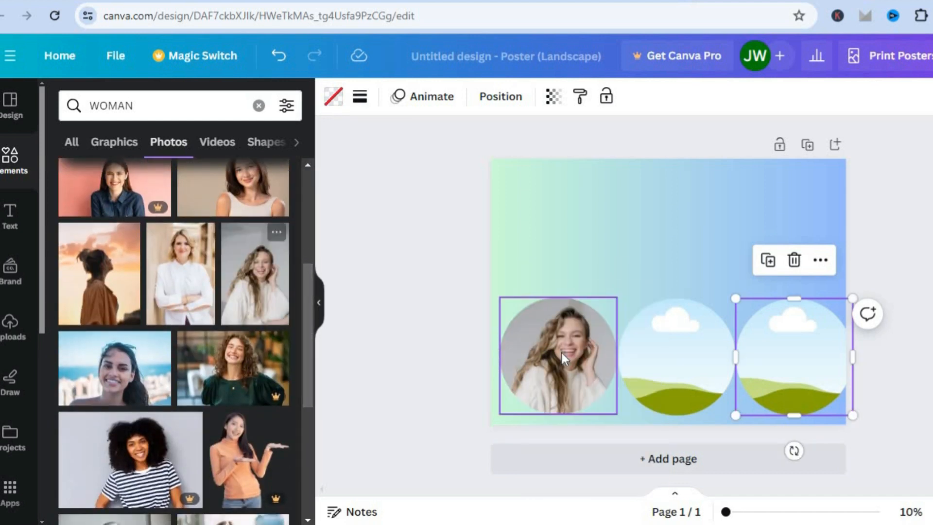
left_click_drag(164, 289, 605, 349)
left_click_drag(182, 288, 666, 330)
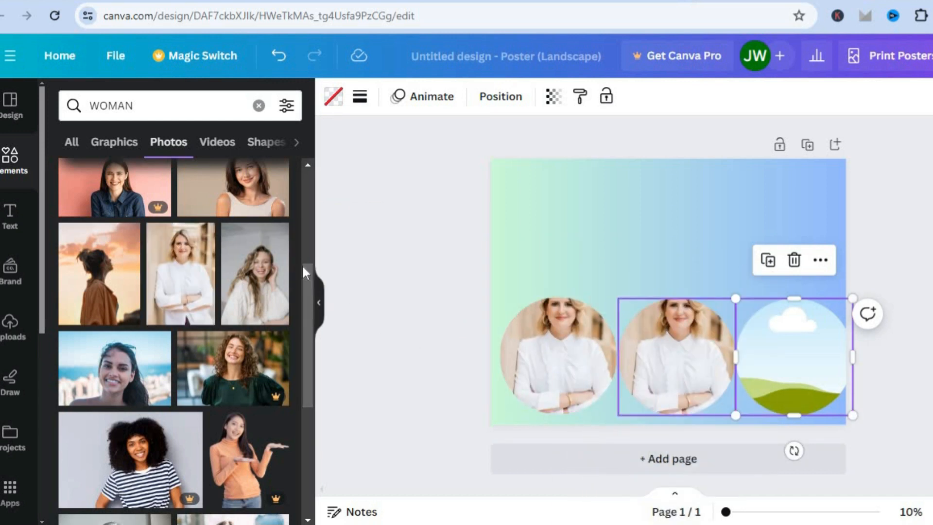
left_click_drag(255, 287, 648, 345)
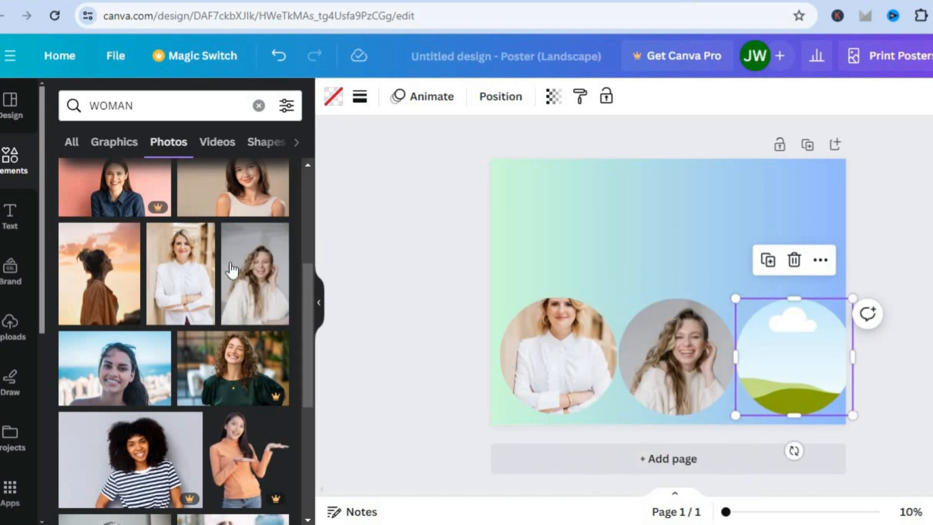
Shift the left frame's photo down to show the whole face, and fill the right frame with the dark-haired woman by the sea
double_click(548, 358)
left_click_drag(549, 358, 549, 417)
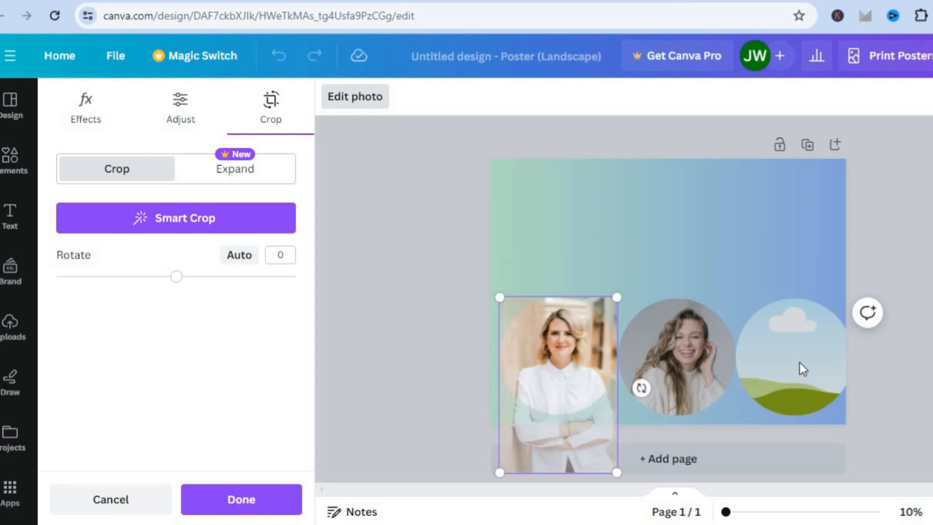
key("Return")
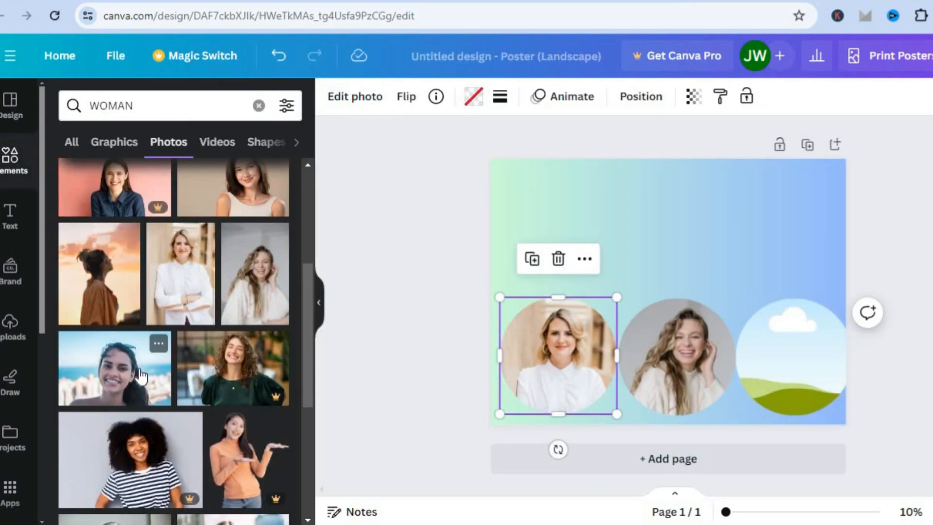
left_click_drag(125, 377, 817, 356)
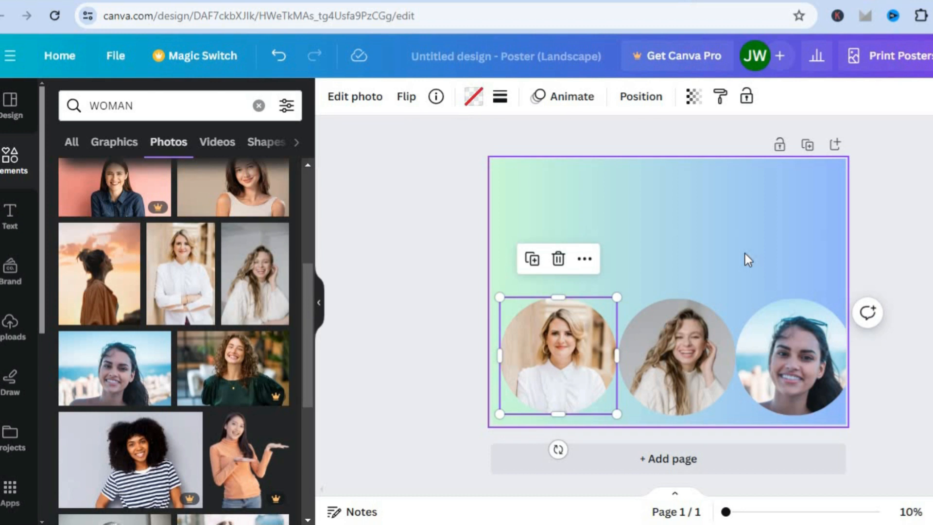
Add a heading text to the poster and move it near the upper edge of the page
left_click(674, 238)
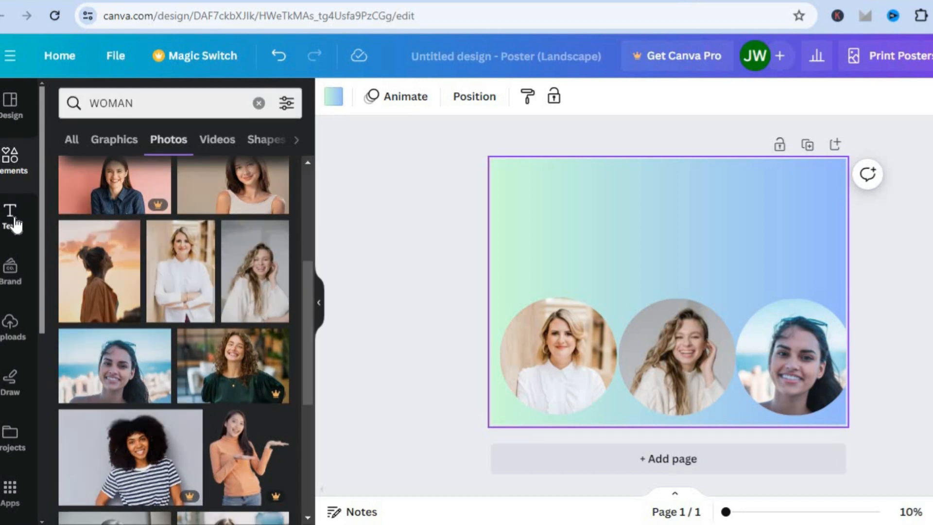
left_click(13, 218)
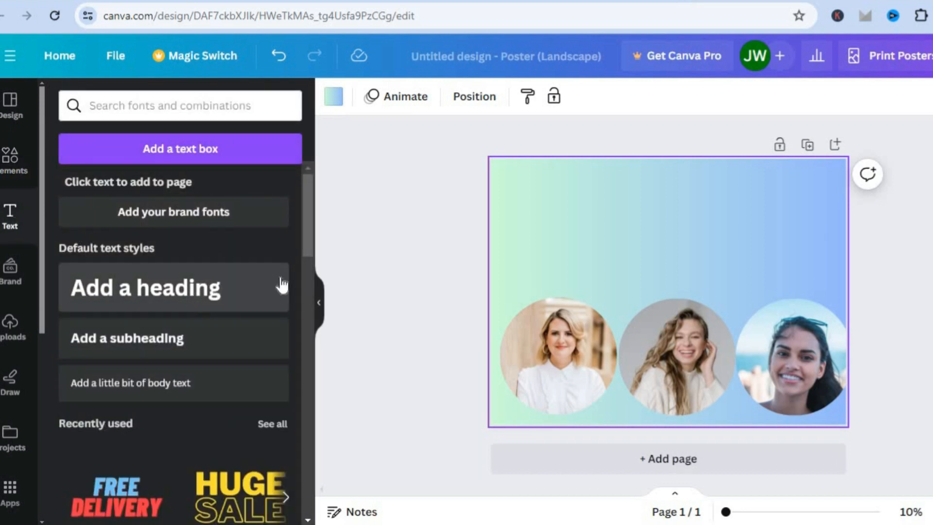
mouse_move(311, 217)
left_mouse_down()
mouse_move(313, 398)
mouse_move(307, 203)
left_mouse_up()
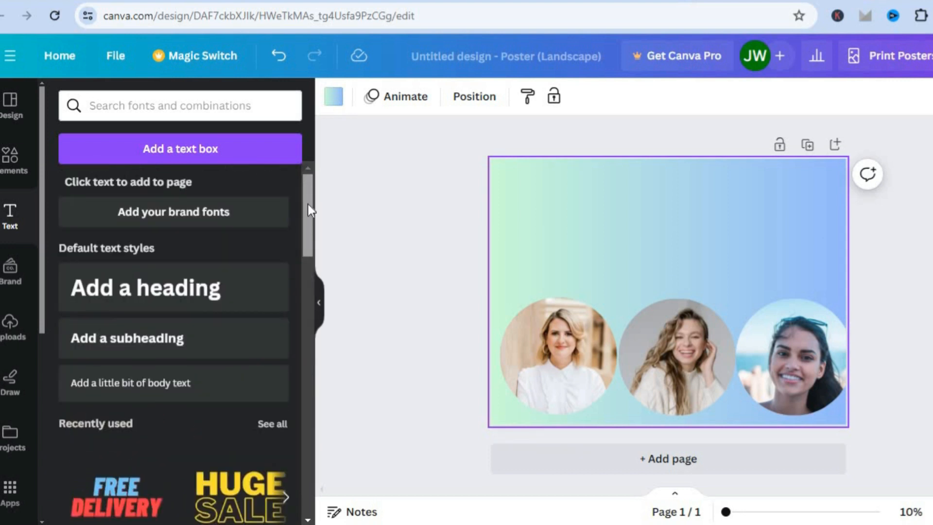
left_click(195, 306)
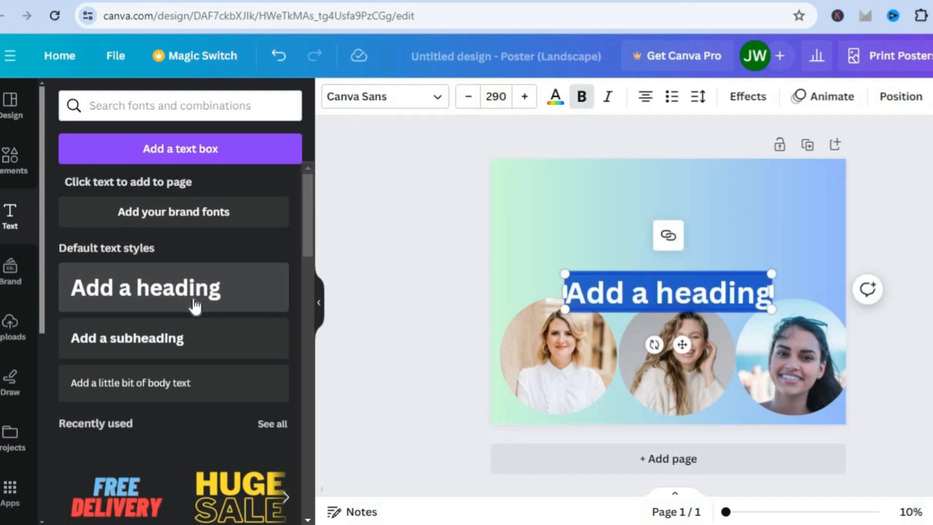
left_click(903, 253)
left_click_drag(699, 296, 690, 195)
Replace the heading's text with "Add a SIMPLE ANSWERS"
double_click(689, 195)
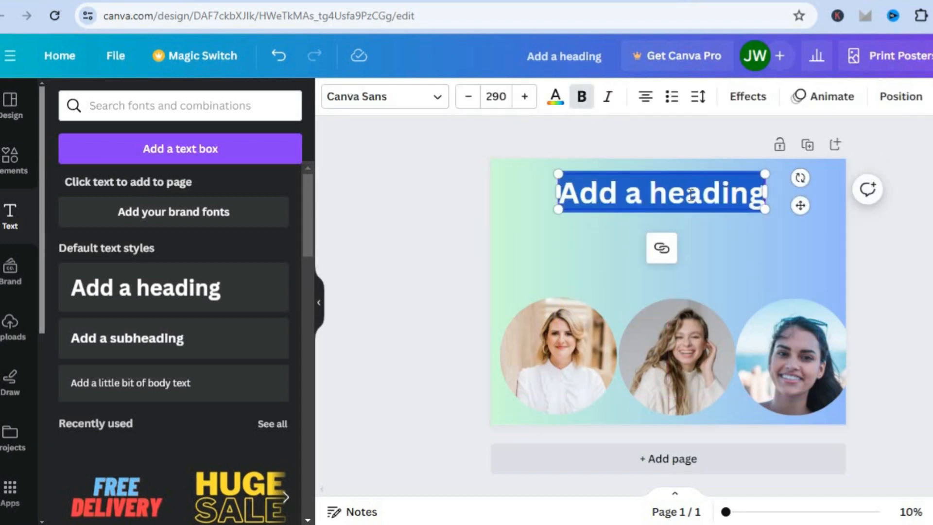
type("Add a SIMP")
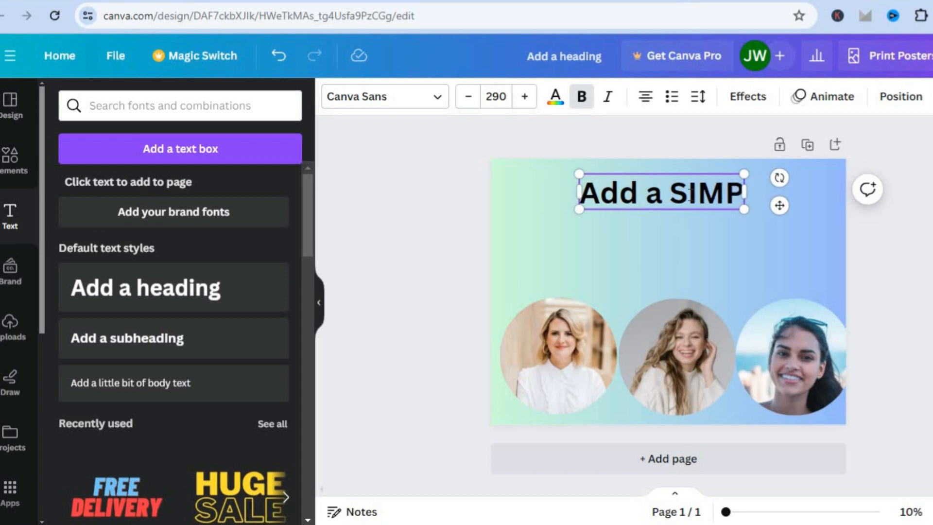
type("LE ANSWERS")
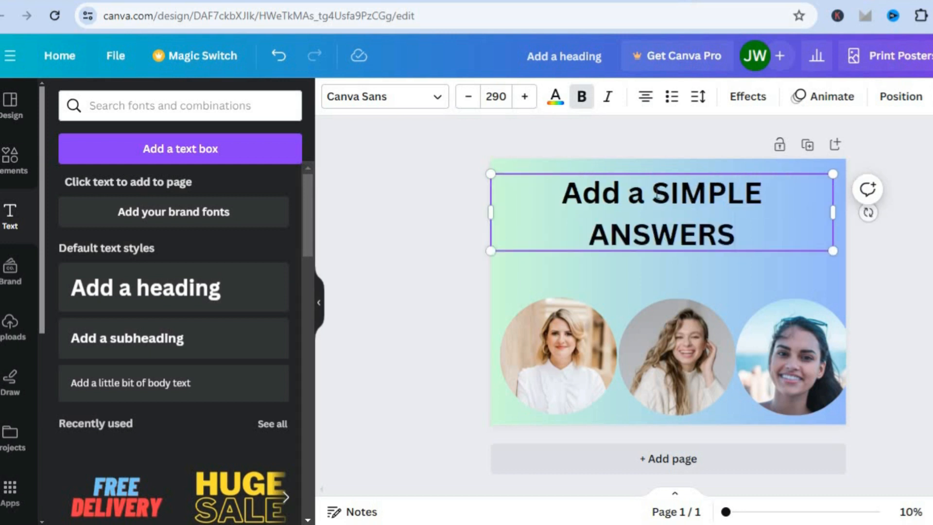
Shorten the heading to "SIMPLE ANSWERS" and set its font to DejaVu Serif
left_click_drag(653, 193, 533, 183)
key("BackSpace")
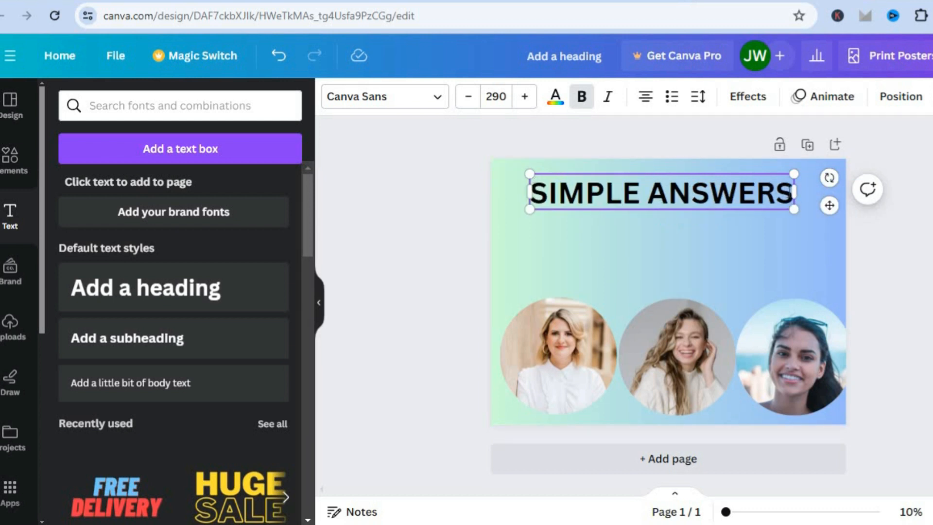
double_click(790, 192)
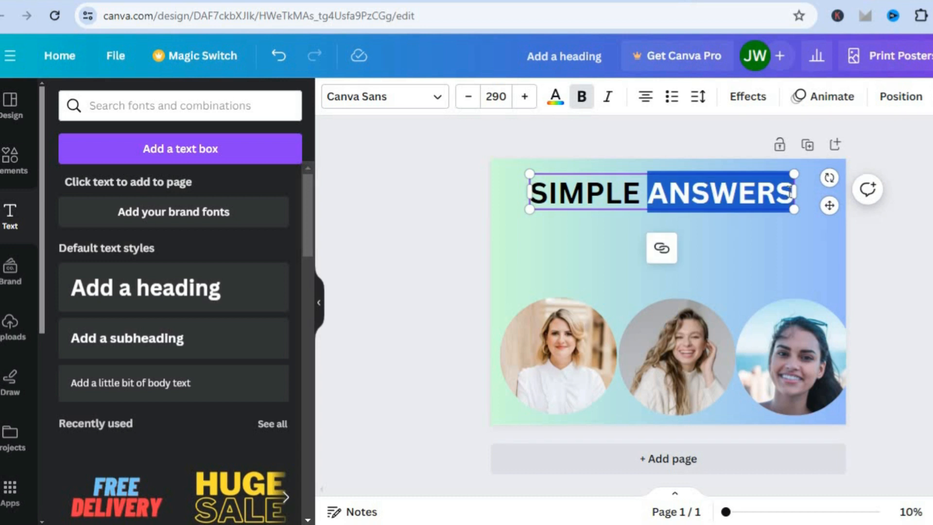
left_click(790, 192)
double_click(791, 192)
triple_click(790, 192)
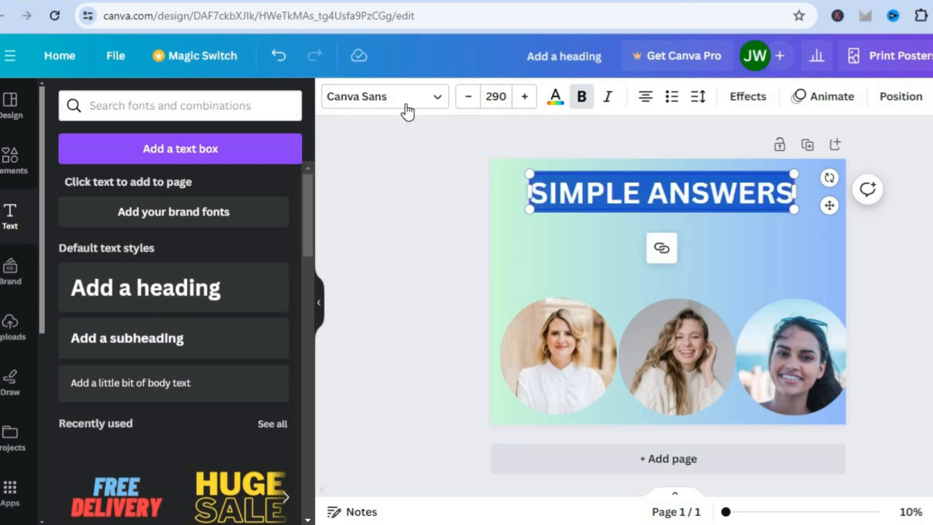
left_click(390, 99)
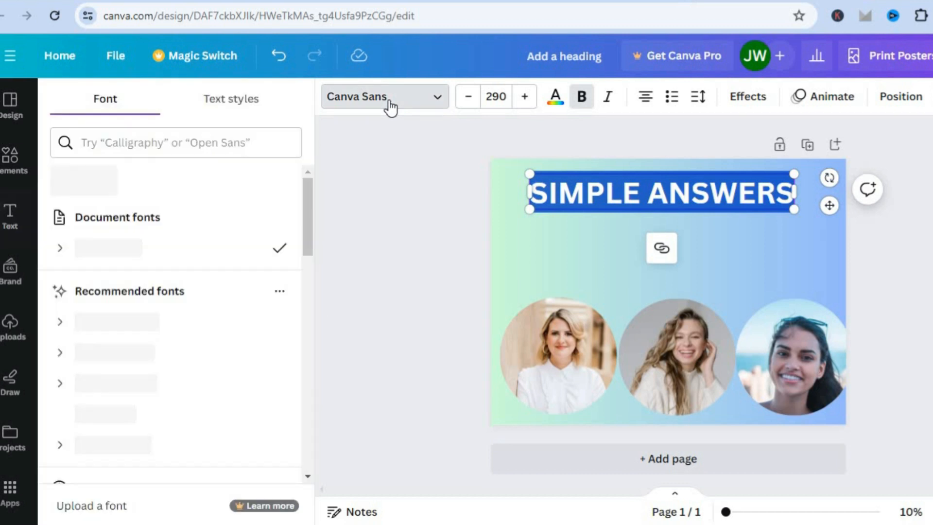
left_click_drag(305, 223, 202, 253)
left_click(201, 252)
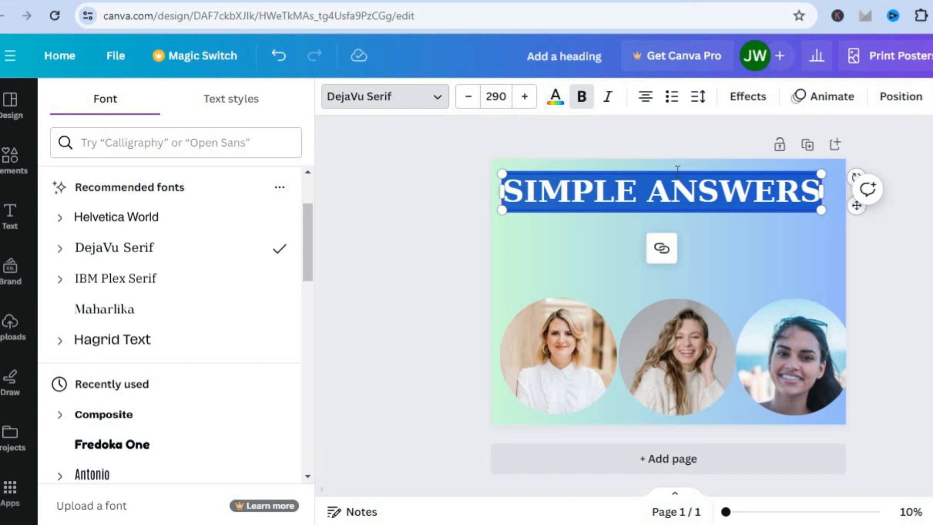
Apply the Outline text effect to the "SIMPLE ANSWERS" heading
left_click(745, 100)
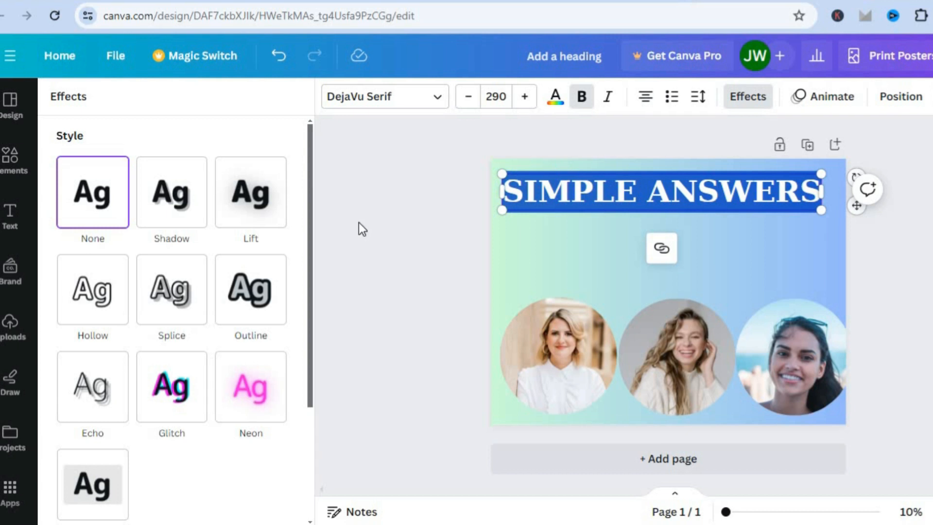
left_click(252, 294)
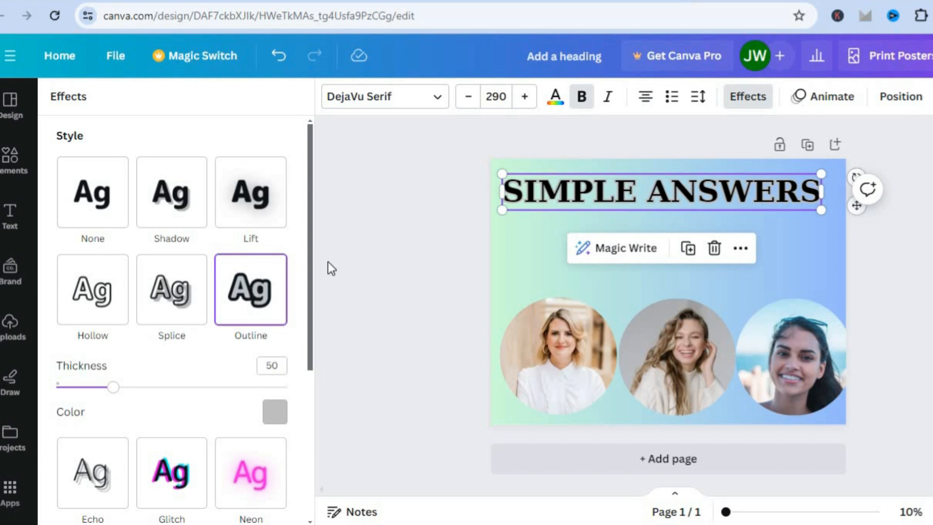
Try the Curve shape on the heading text and undo it
scroll(304, 352, "down", 5)
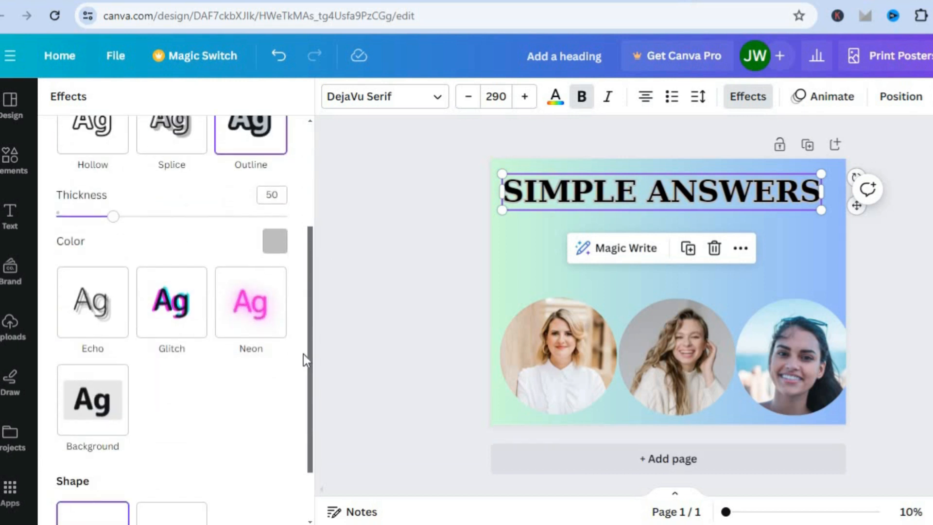
scroll(302, 391, "down", 1)
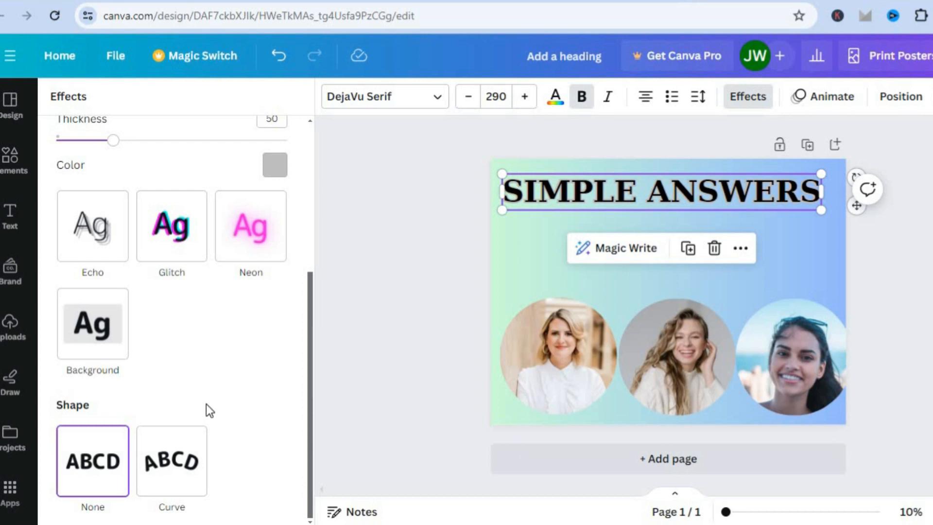
left_click(149, 492)
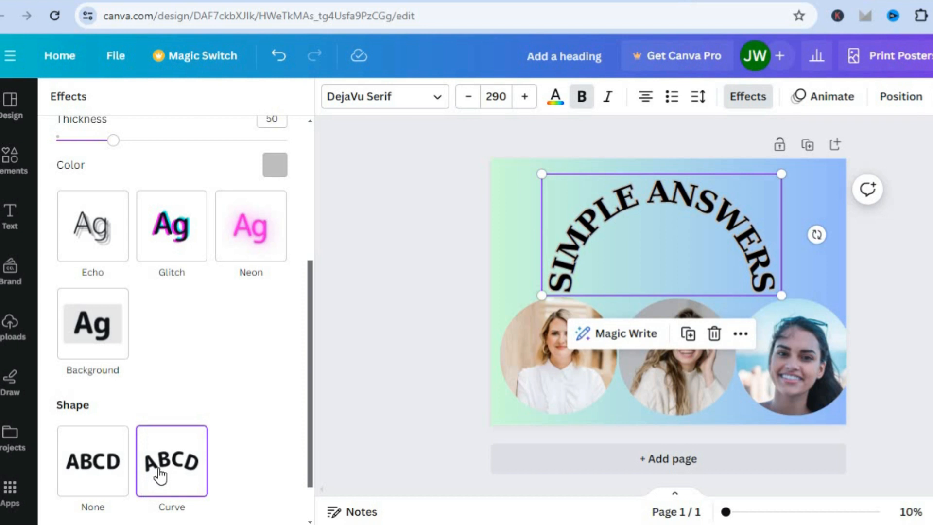
left_click(278, 55)
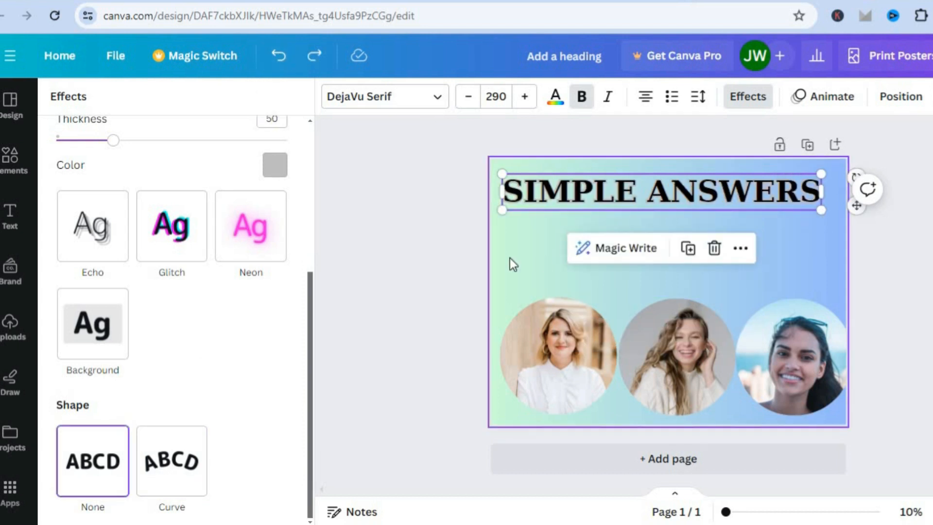
Move the "SIMPLE ANSWERS" heading slightly toward the right edge of the poster
left_click(522, 256)
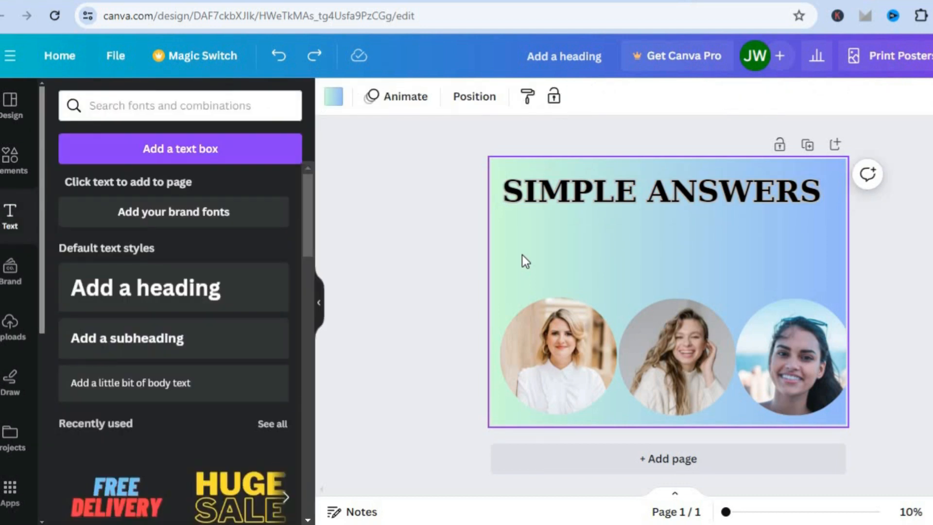
mouse_move(620, 200)
left_mouse_down()
mouse_move(632, 200)
mouse_move(624, 202)
left_mouse_up()
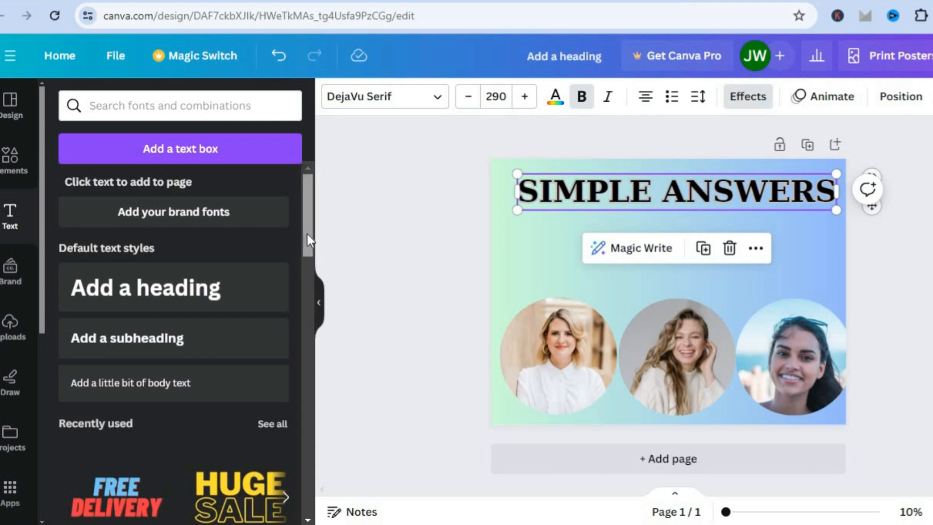
Add a subheading text to the poster and place it centred just below the heading
scroll(307, 239, "down", 2)
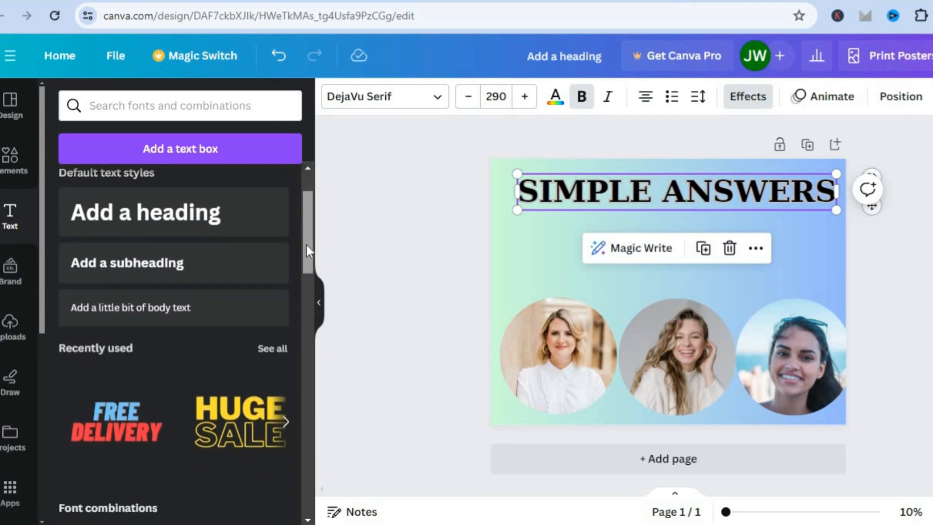
left_click(184, 281)
double_click(686, 221)
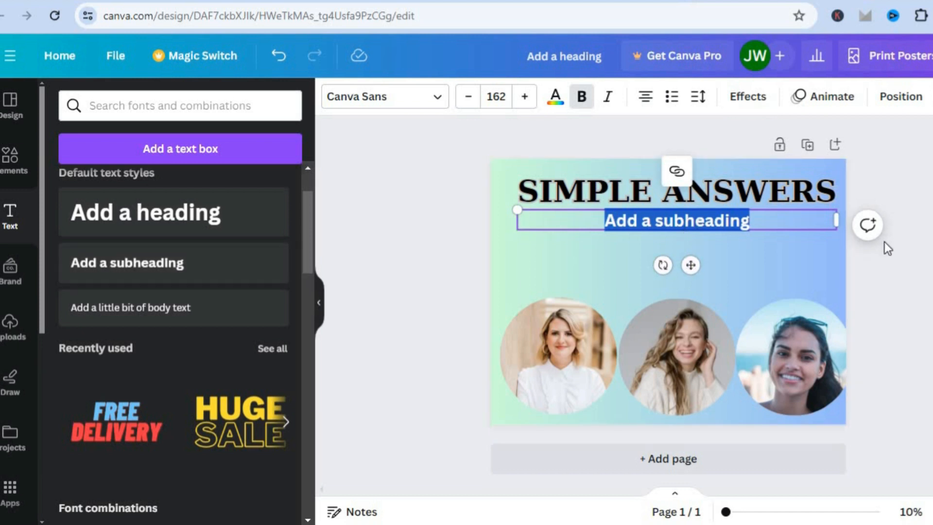
left_click_drag(736, 223, 712, 249)
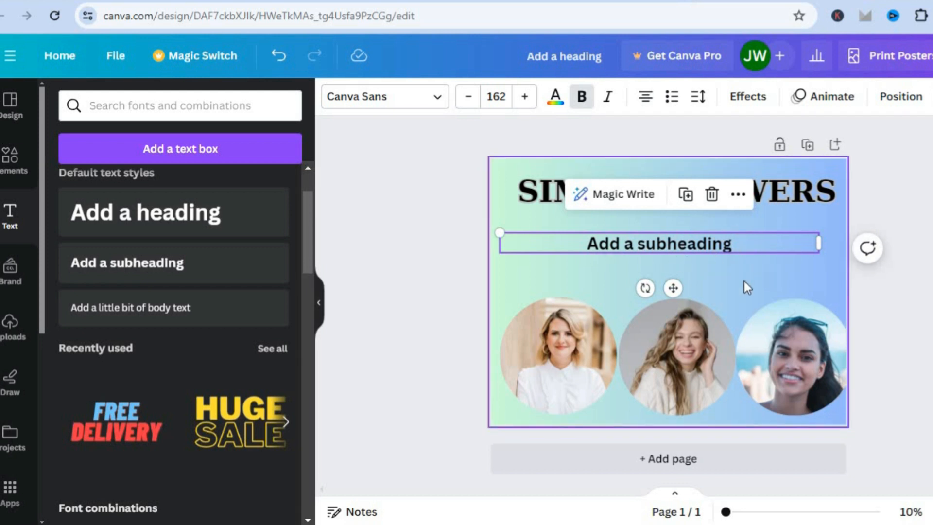
left_click_drag(692, 243, 699, 225)
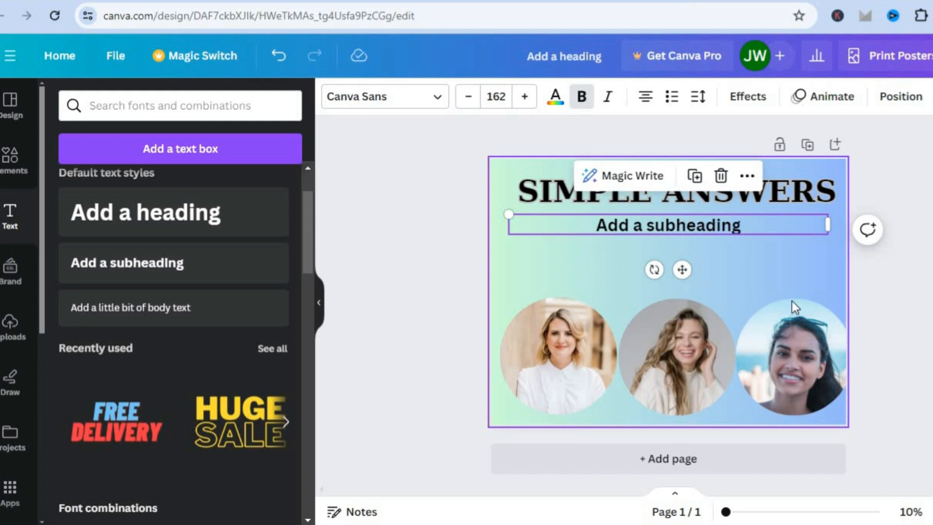
left_click(582, 260)
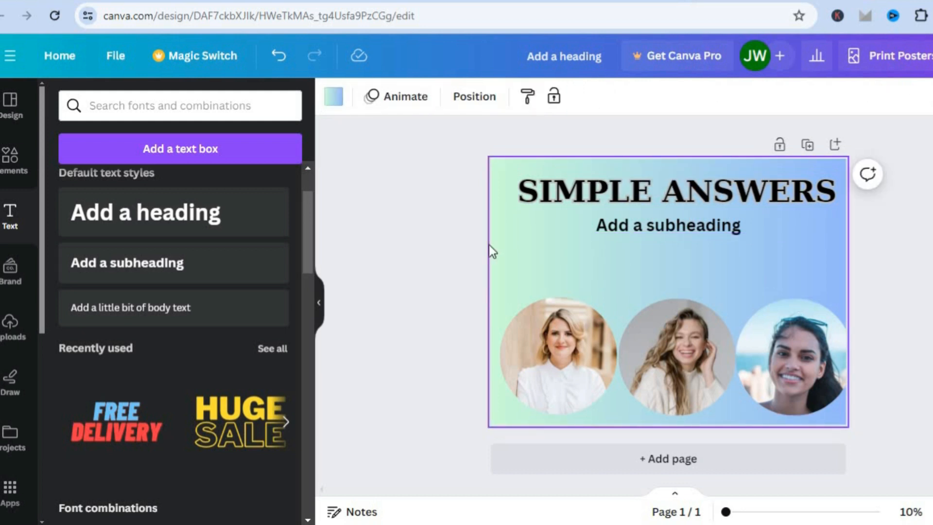
Search the elements for "microphone icon" and show all matching graphics
left_click(21, 175)
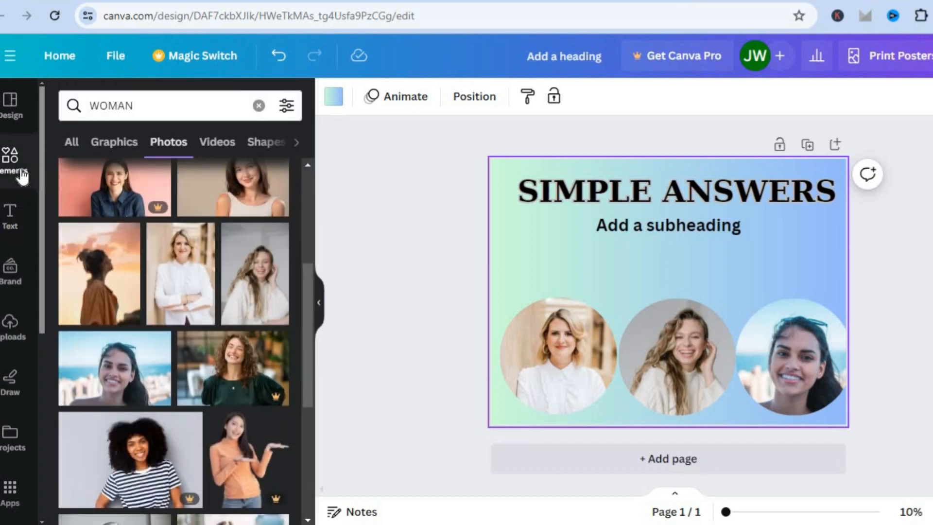
left_click(257, 108)
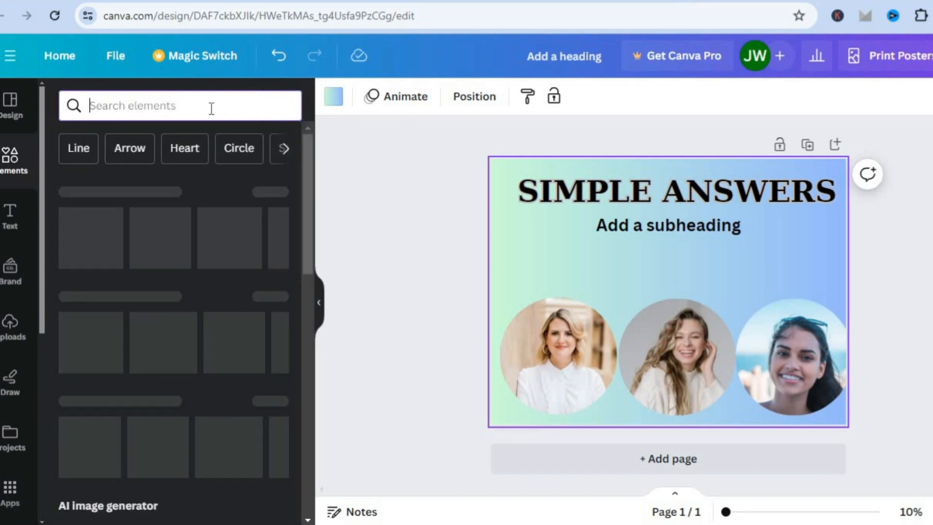
type("MICROP")
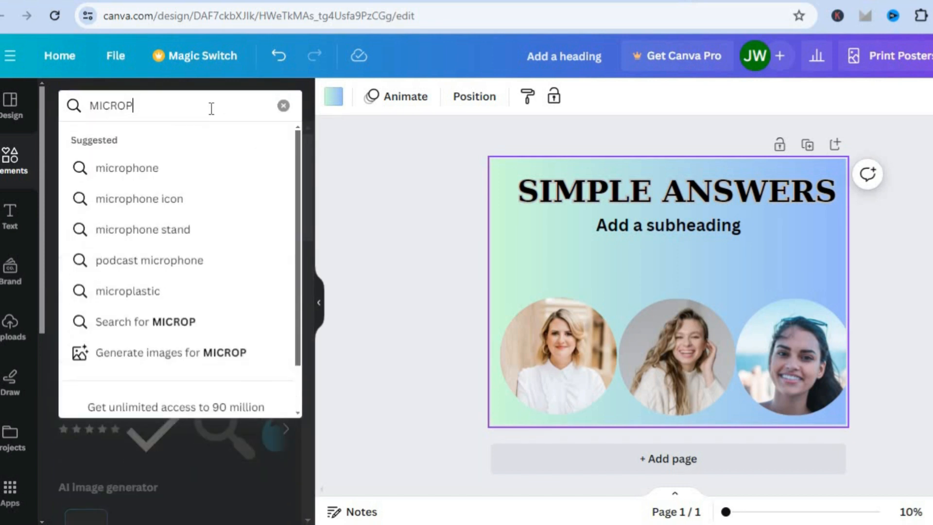
left_click(174, 197)
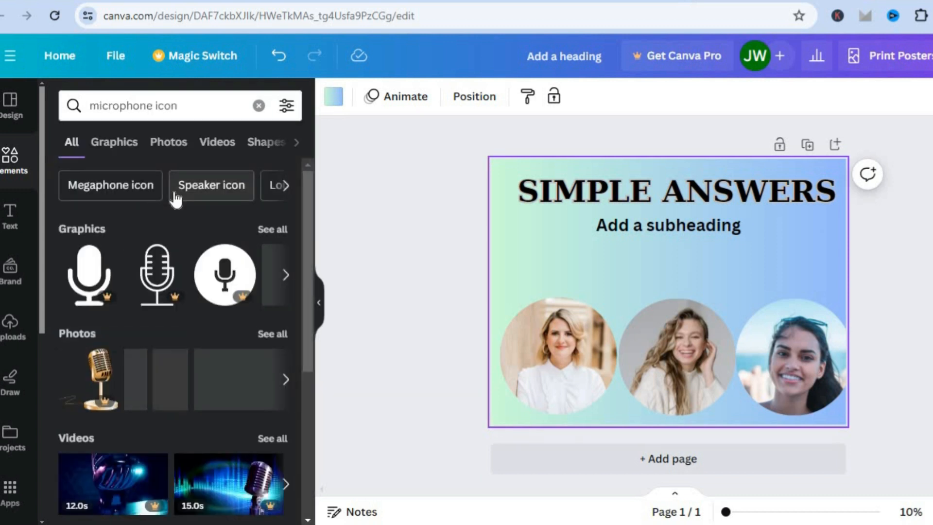
left_click(278, 230)
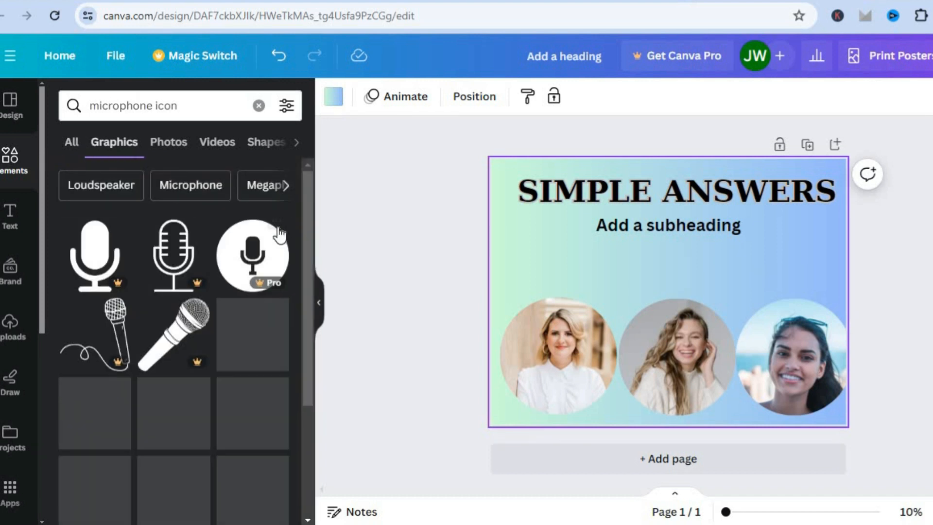
Add the hand-drawn vintage microphone graphic, shrink it and place it below the subheading, above the left and middle photos
left_click_drag(307, 217, 285, 296)
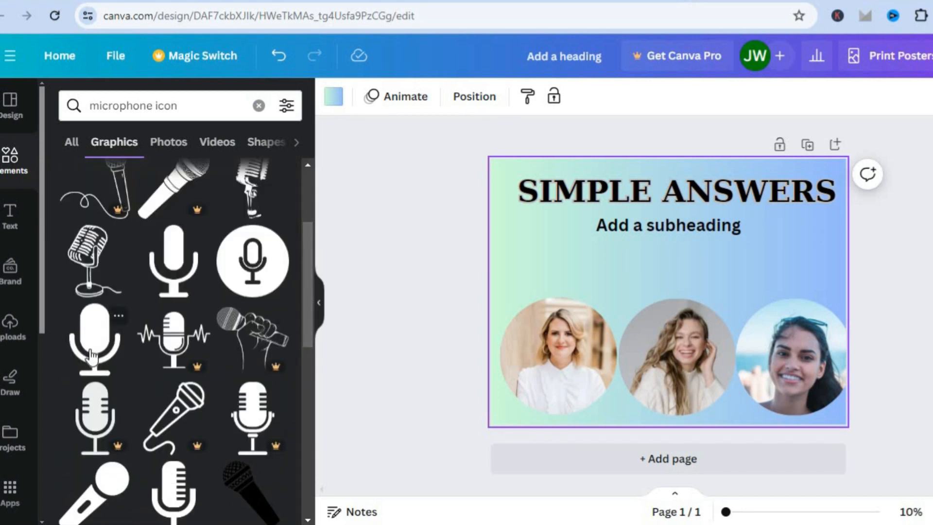
left_click_drag(88, 279, 563, 278)
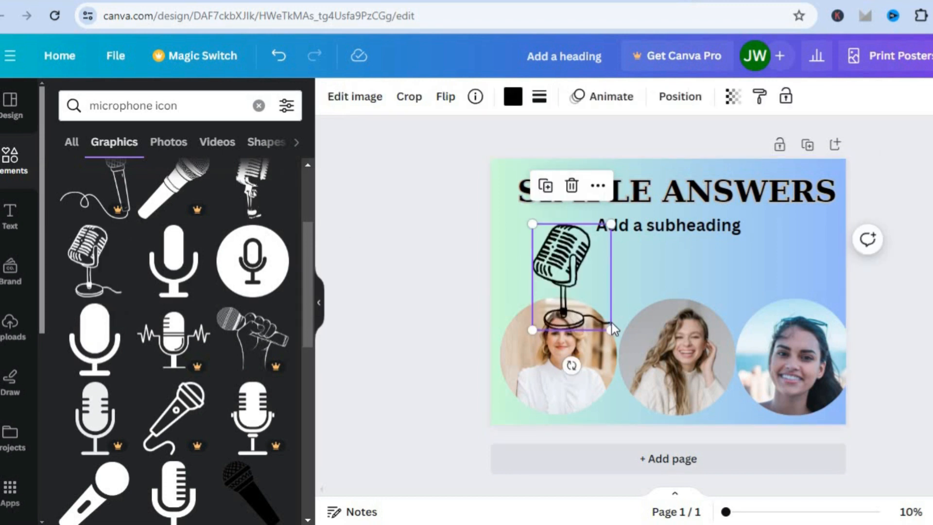
left_click_drag(610, 329, 574, 280)
left_click_drag(532, 224, 540, 234)
left_click_drag(552, 265, 584, 274)
left_click(644, 275)
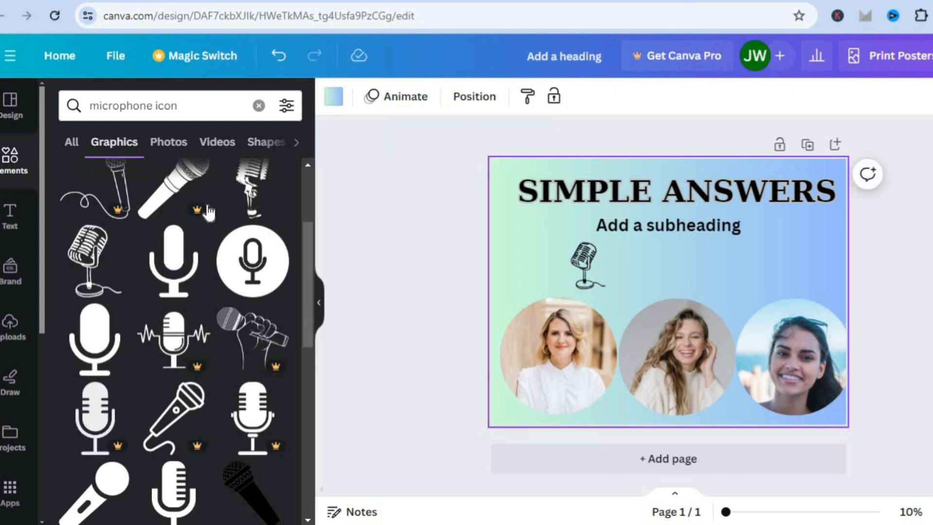
Add a second subheading text and place it to the right of the microphone graphic
left_click(14, 218)
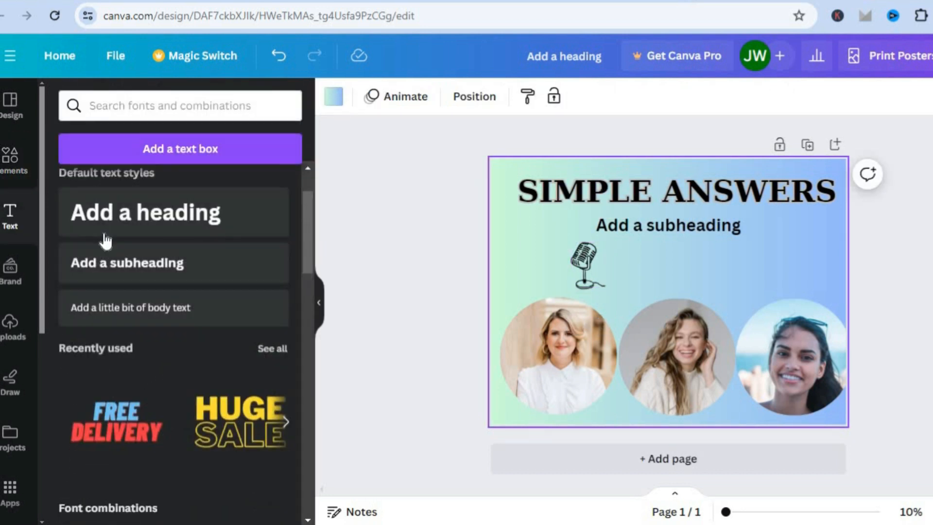
left_click(175, 265)
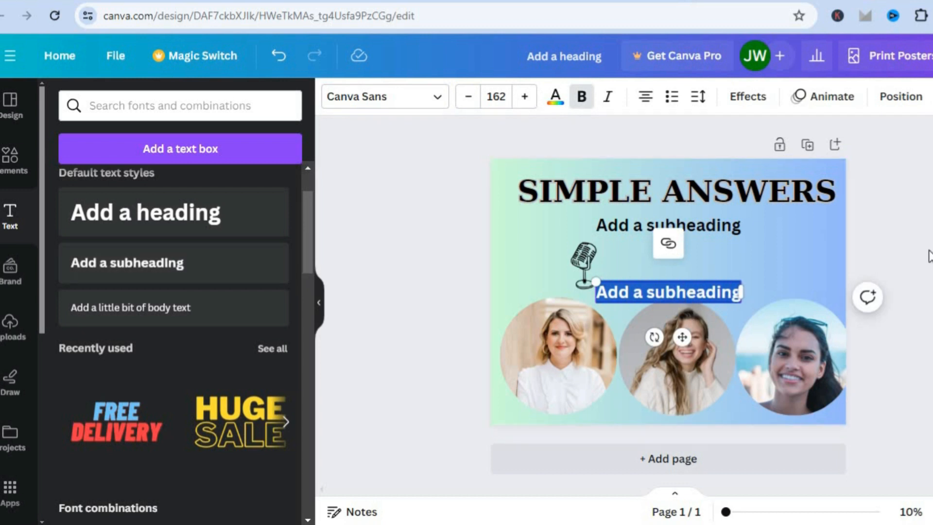
left_click(766, 277)
left_click(694, 290)
left_click_drag(693, 290, 699, 263)
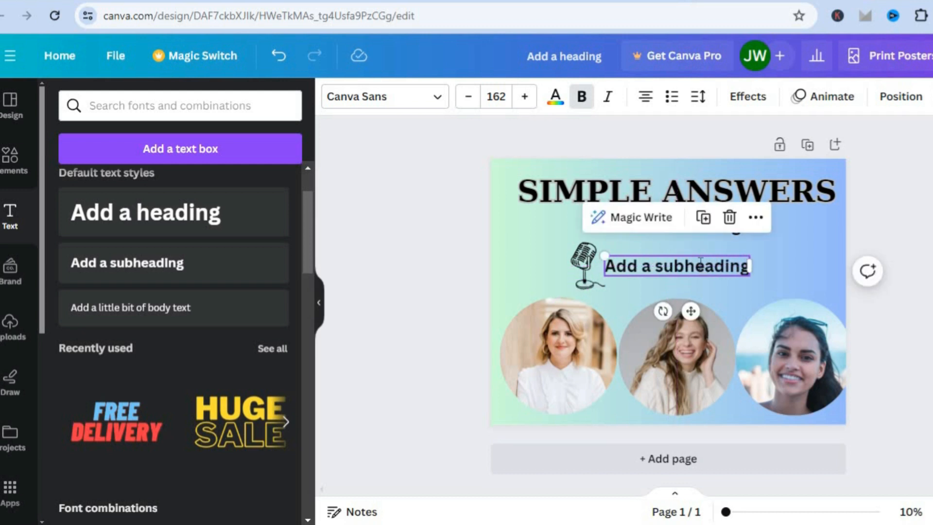
Replace the text of the subheading beside the microphone with "MAIN SPEAKER"
double_click(699, 264)
type("MA")
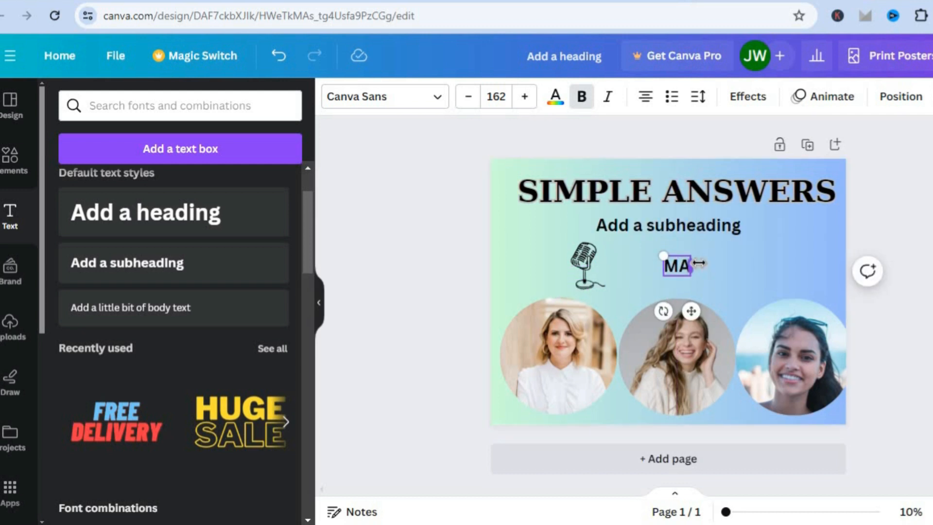
type("IN SPEAKER")
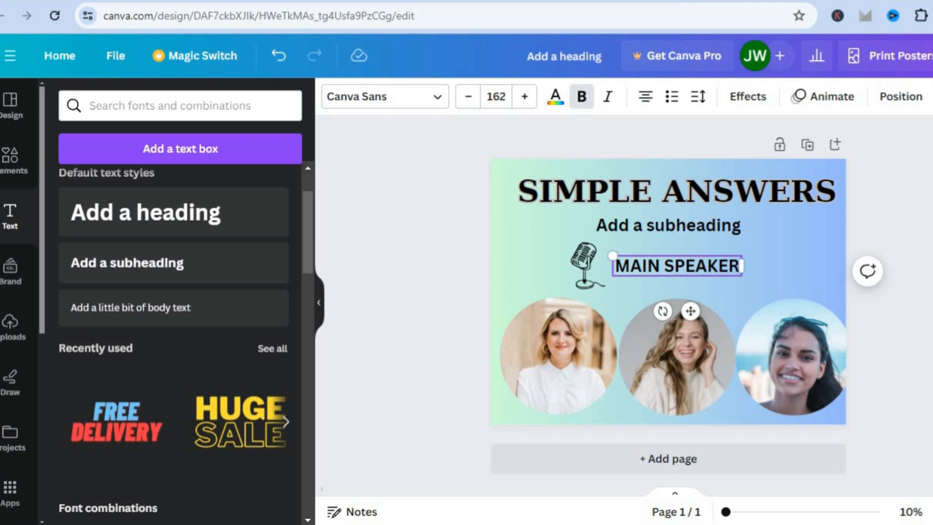
left_click(908, 331)
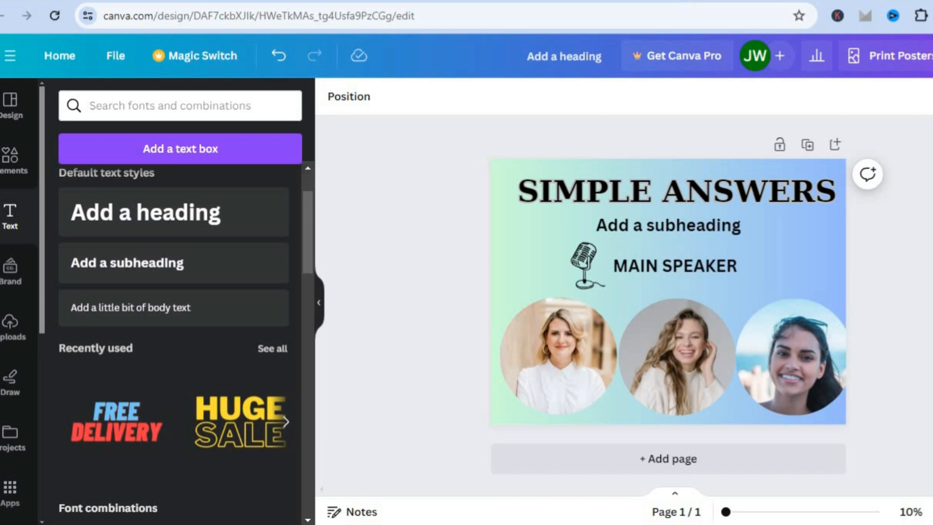
Review the design's download options with PNG as the file type, and close the sharing options without downloading
left_click(932, 56)
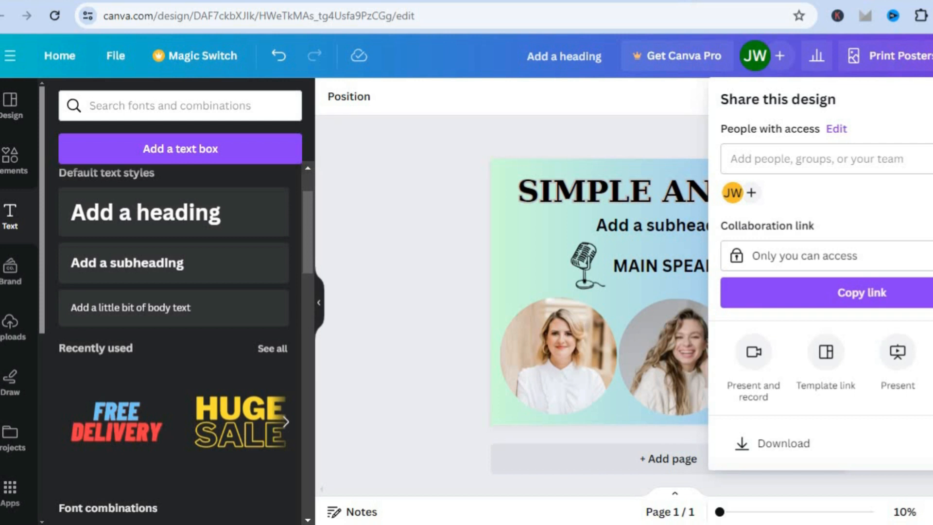
scroll(821, 291, "down", 2)
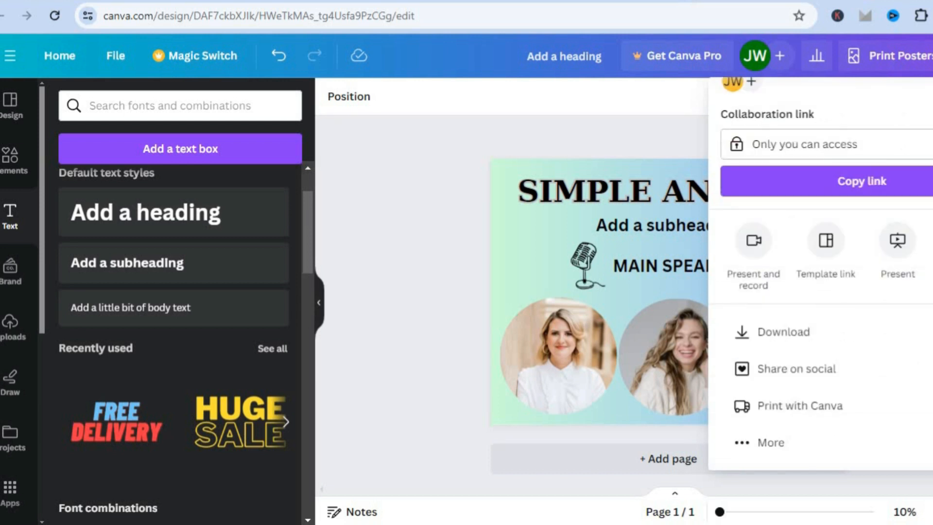
left_click(853, 331)
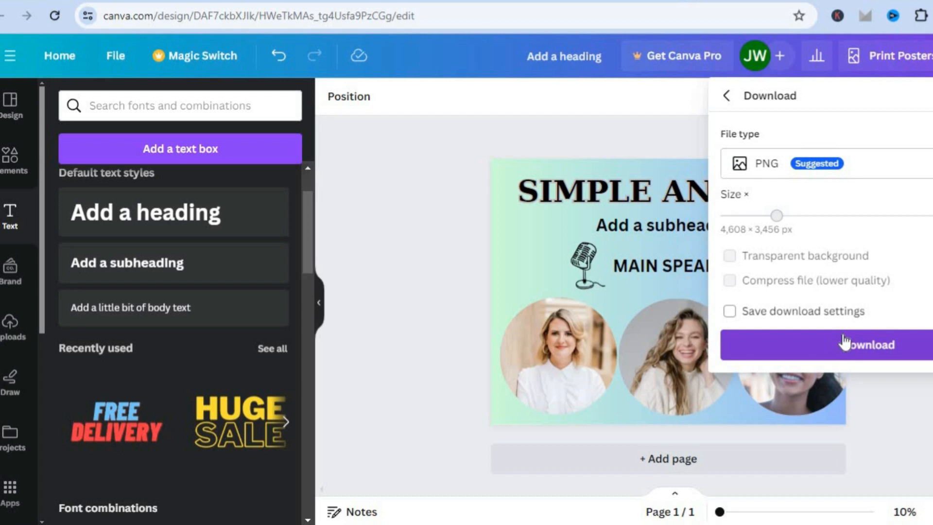
left_click(726, 97)
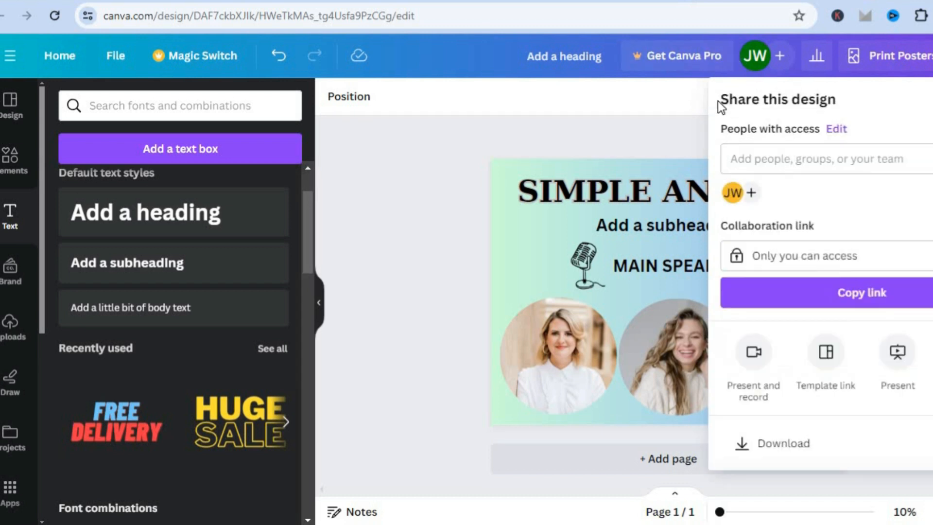
left_click(421, 150)
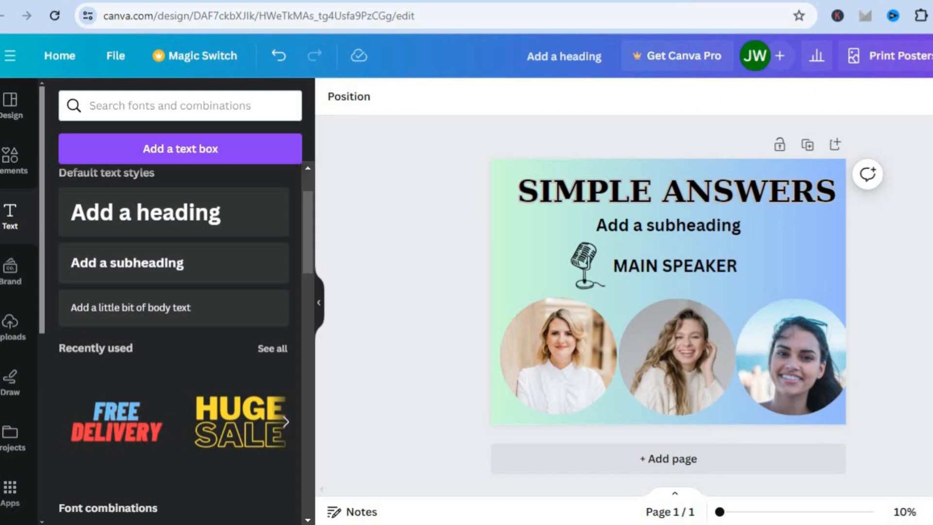
Add a second page below the poster and search the design templates for "Concert Posters"
scroll(668, 302, "down", 1)
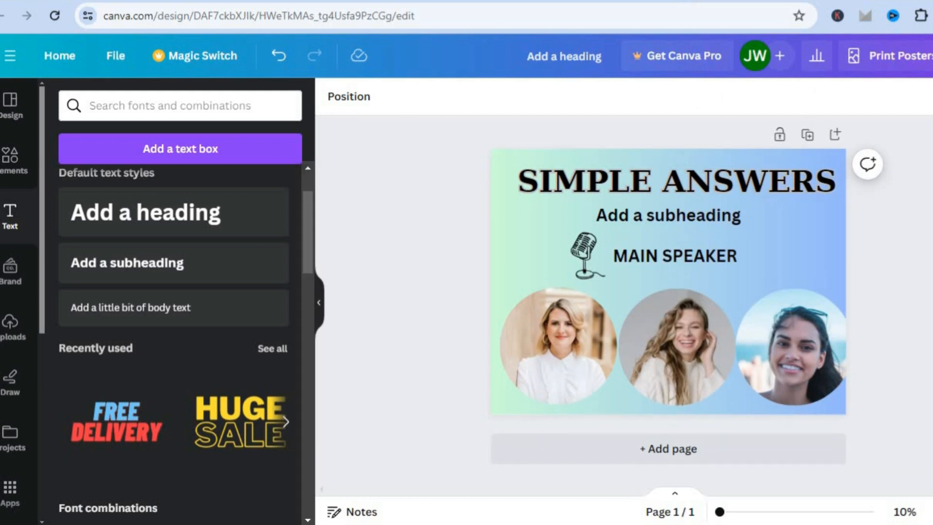
left_click(717, 452)
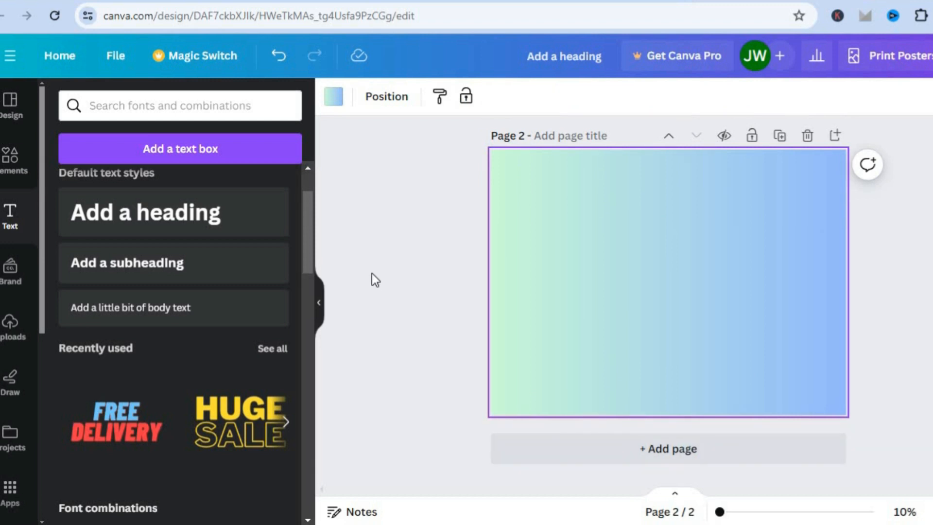
left_click(12, 105)
left_click(139, 105)
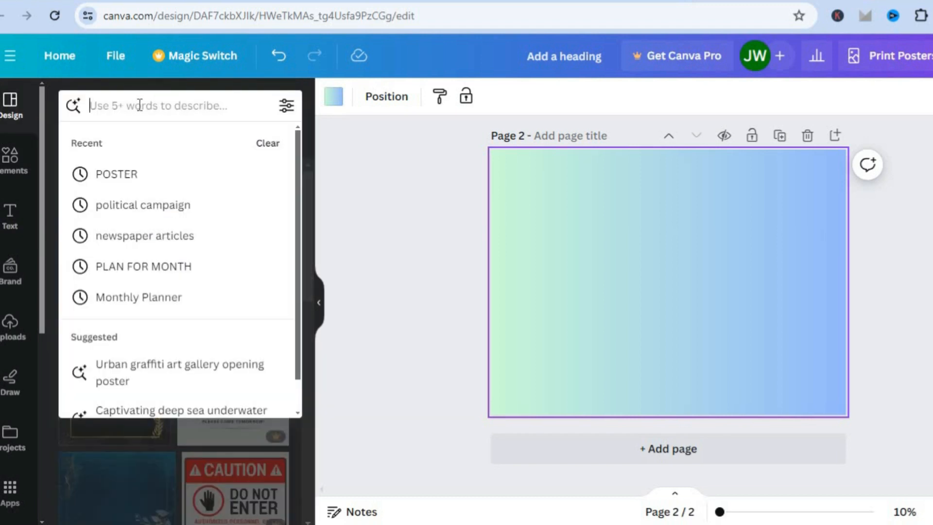
type("CONCERT")
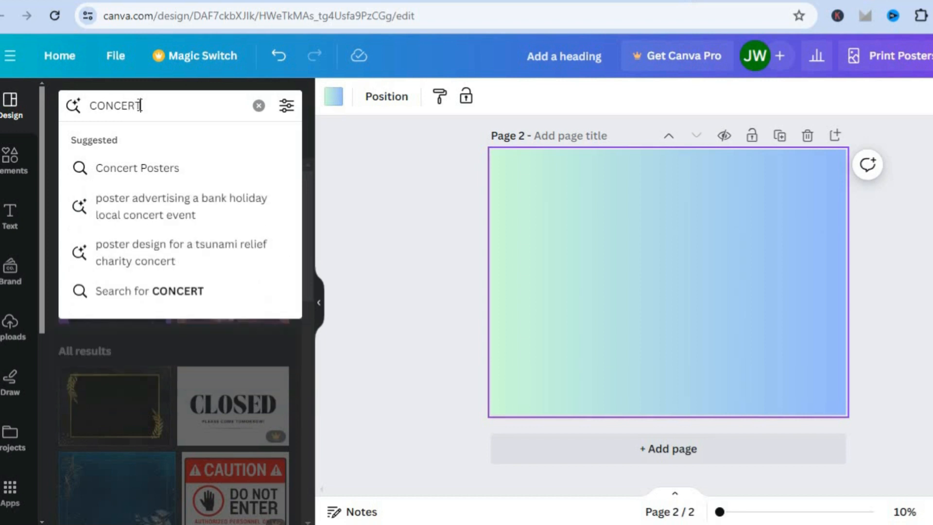
left_click(177, 167)
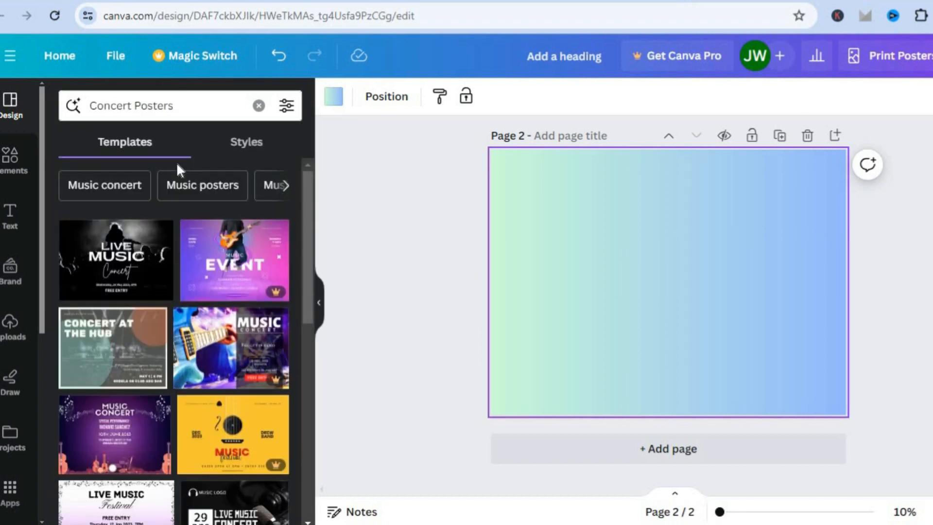
Apply the guitarist "LIVE MUSIC" template to page 2, and replace it with the similar black-and-white "LIVE MUSIC Concert" template
left_click_drag(307, 216, 285, 349)
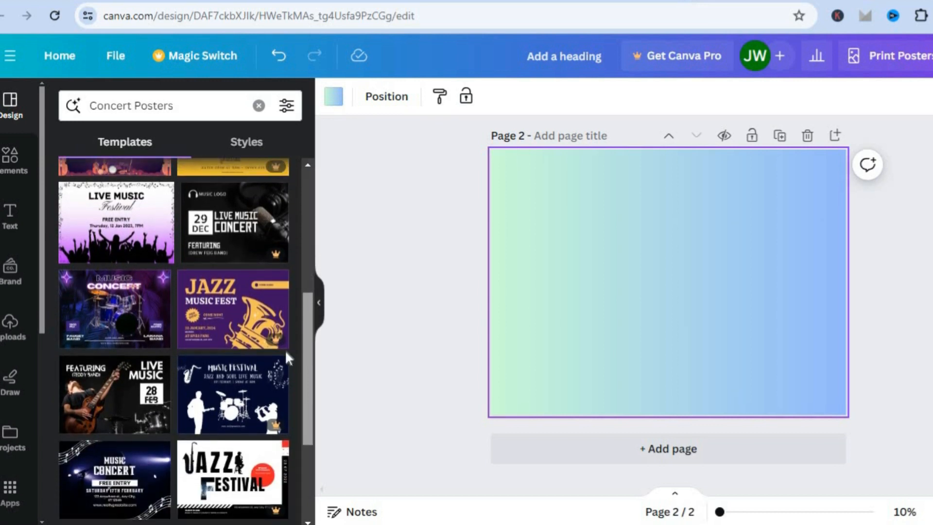
left_click(118, 419)
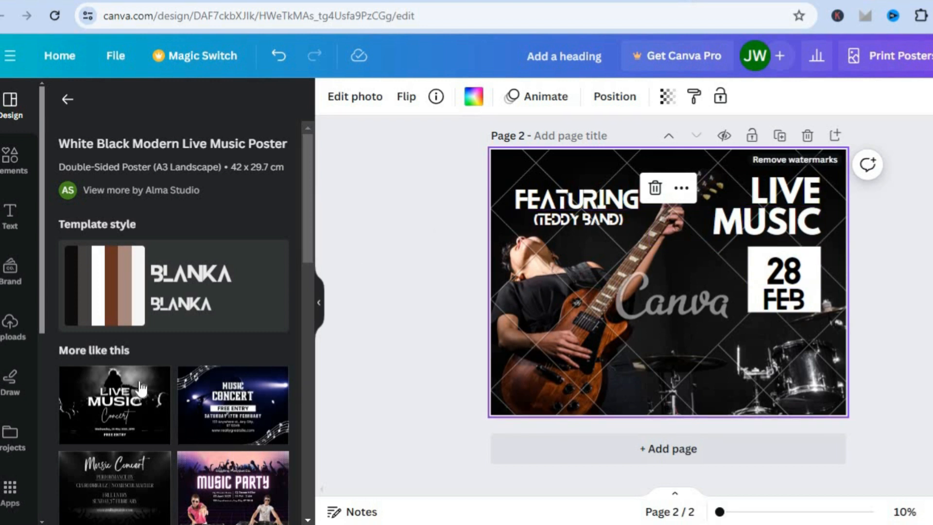
left_click(126, 393)
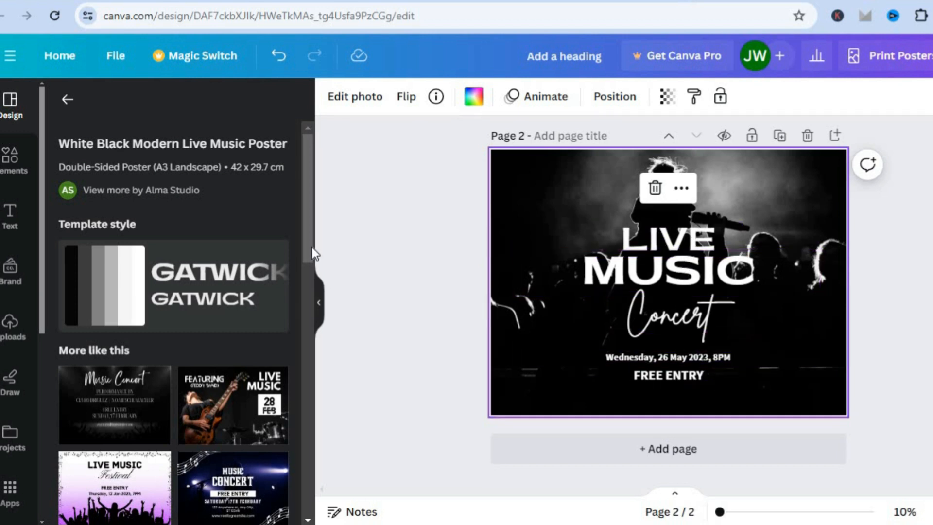
left_click_drag(308, 220, 310, 340)
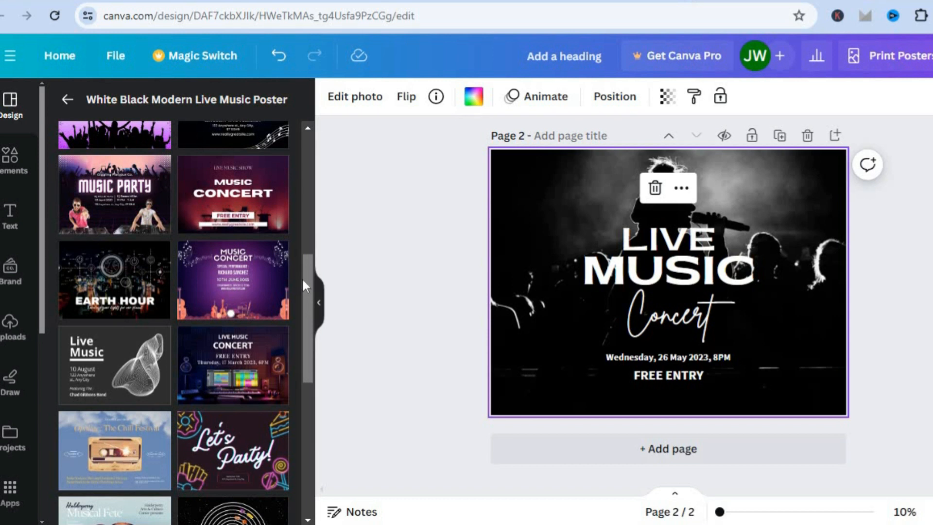
left_click_drag(308, 279, 271, 133)
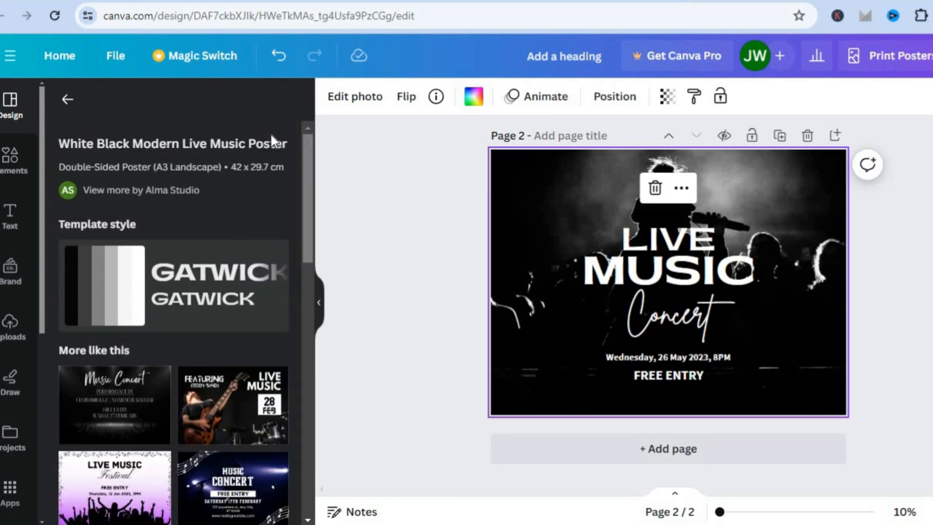
Return to the template search, change the search term to "Posters" and look through the suggested poster templates
left_click(67, 101)
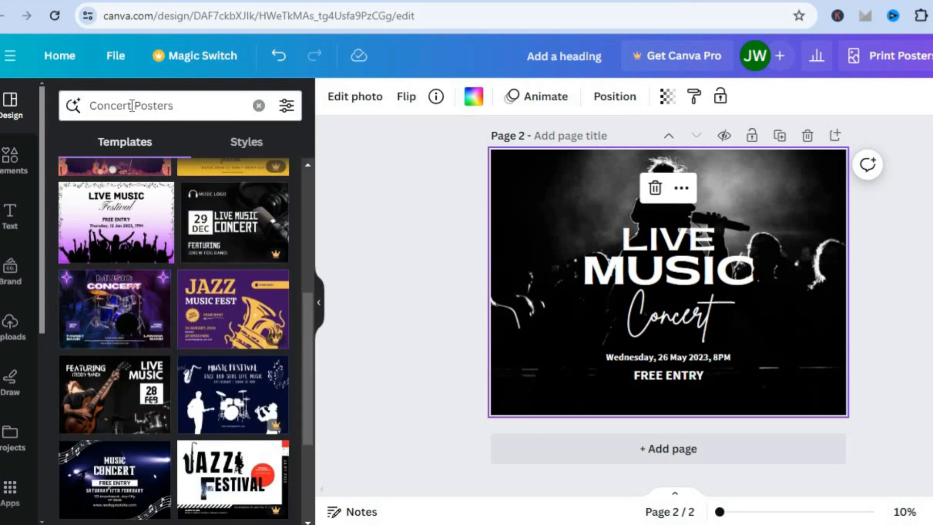
left_click(131, 106)
left_click_drag(131, 105, 73, 105)
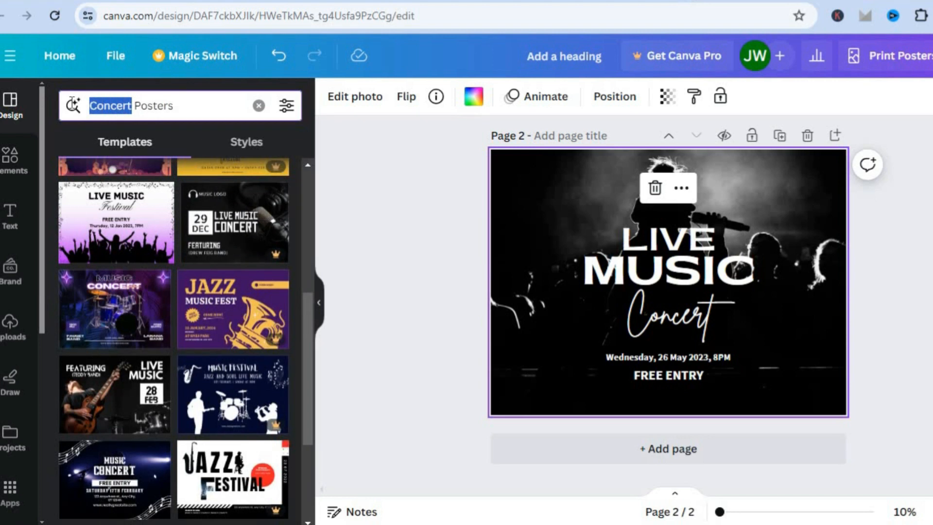
key("BackSpace")
key("Return")
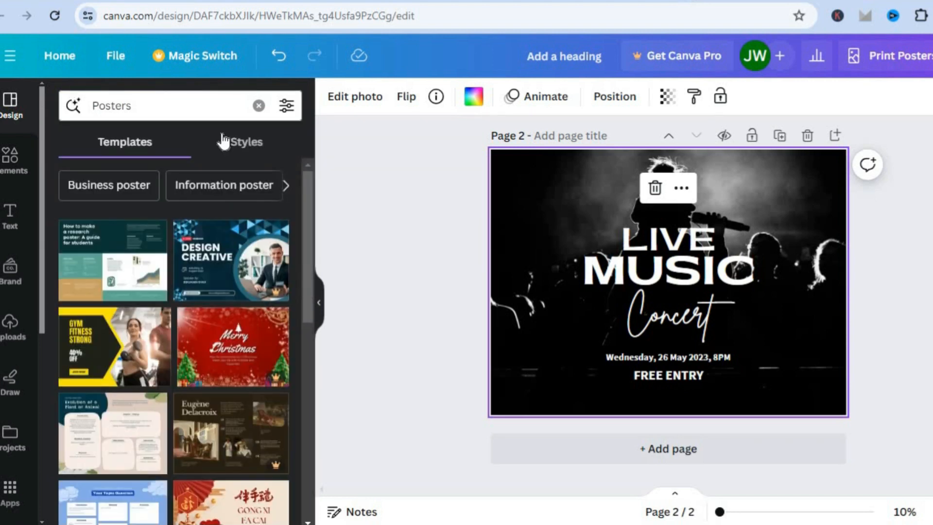
left_click_drag(305, 182, 303, 431)
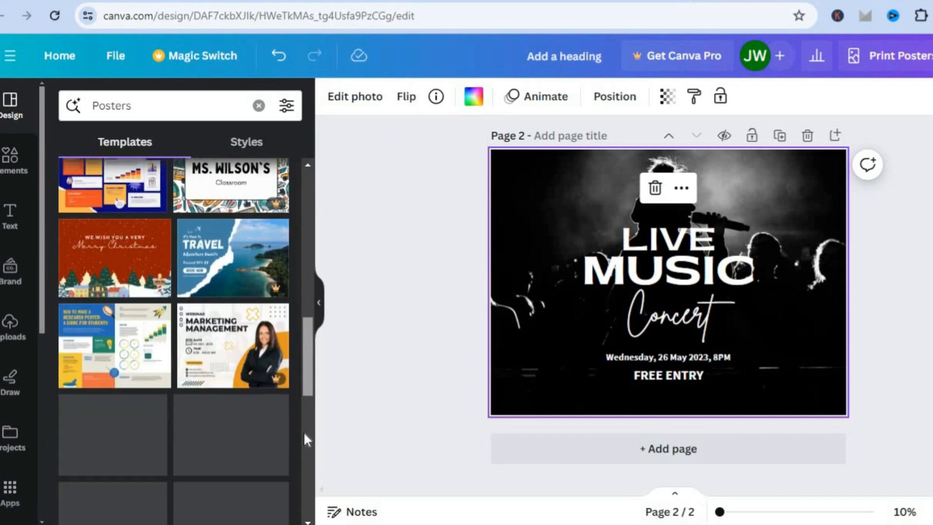
left_click_drag(311, 346, 313, 467)
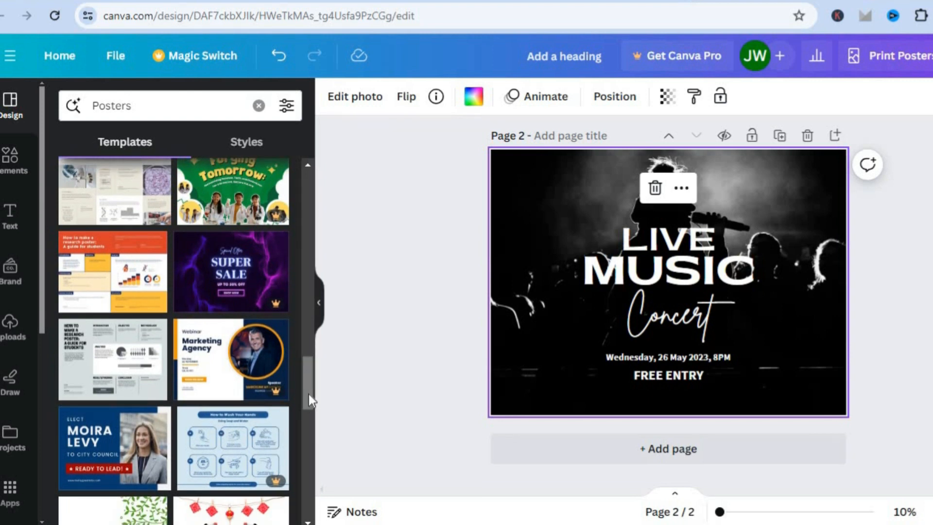
left_click_drag(308, 401, 310, 442)
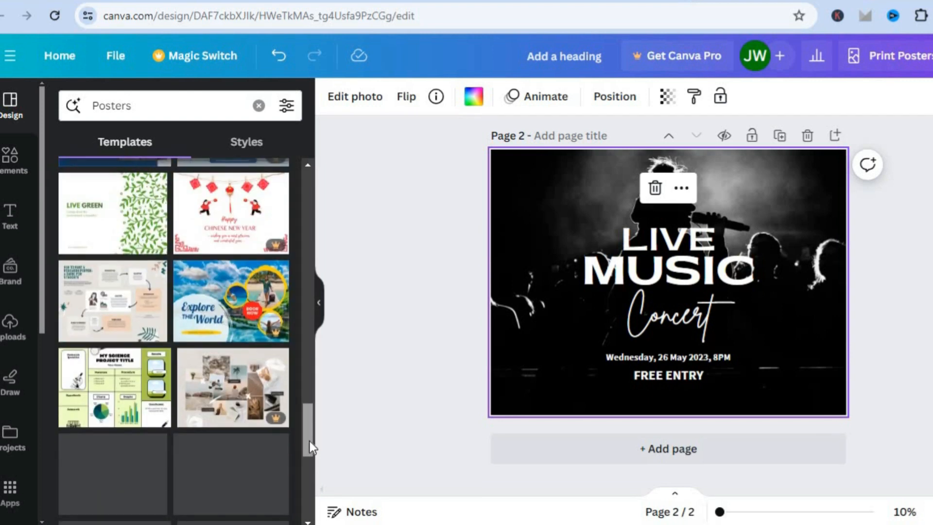